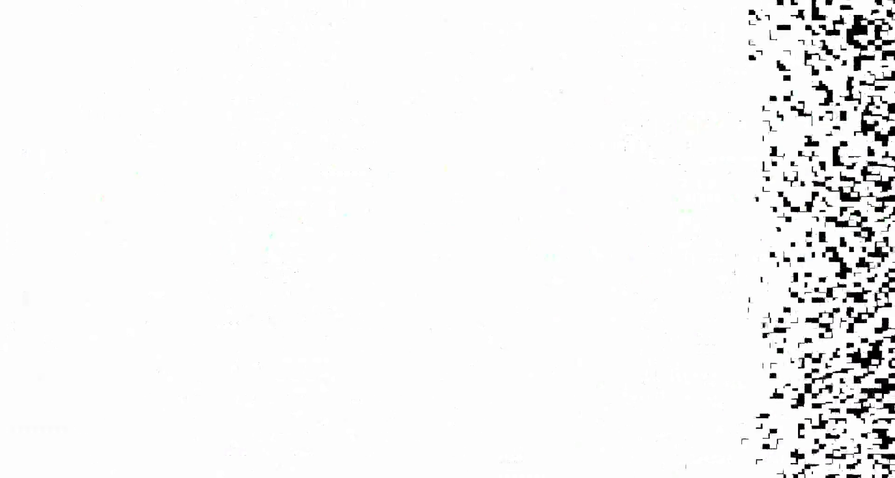
Switch to the Excel workbook and define the name Numbers for the cell range B6:B20
key(alt+Tab)
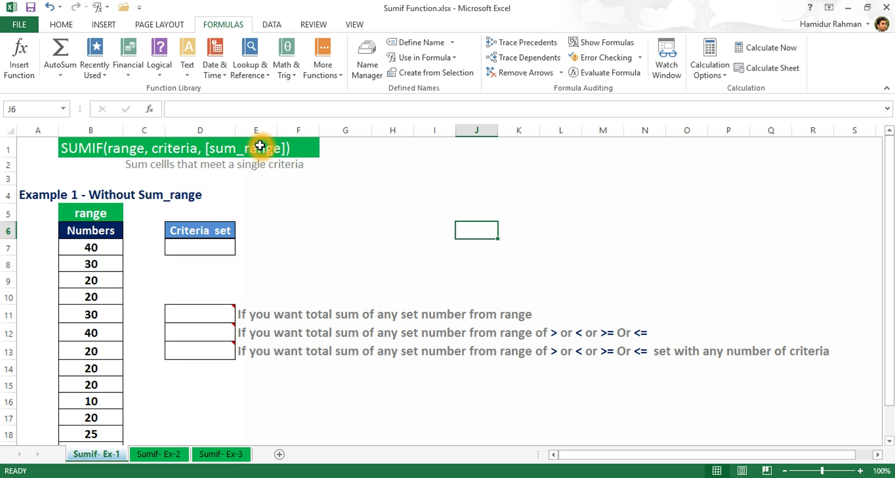
click(98, 129)
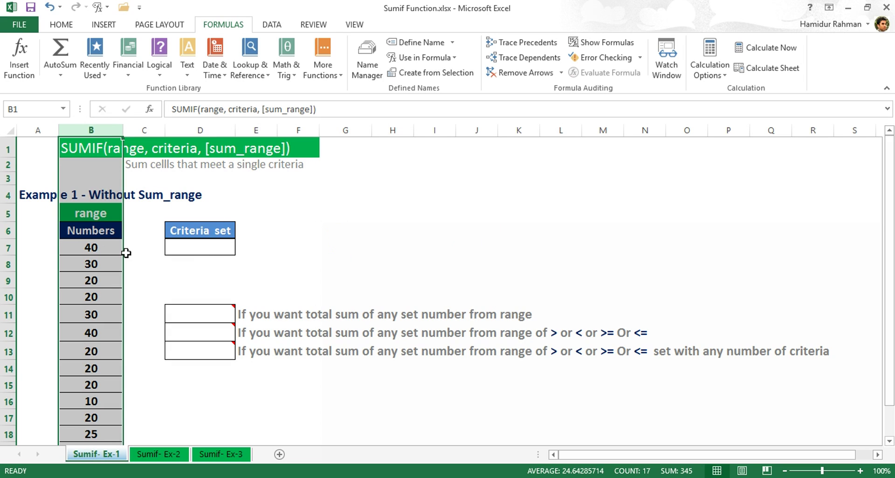
drag(100, 233, 110, 416)
right_click(110, 416)
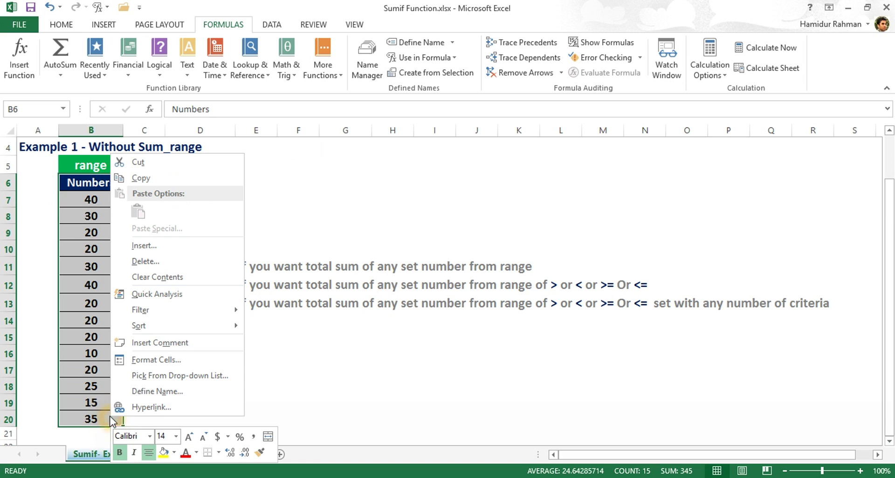
click(166, 392)
click(153, 337)
click(183, 443)
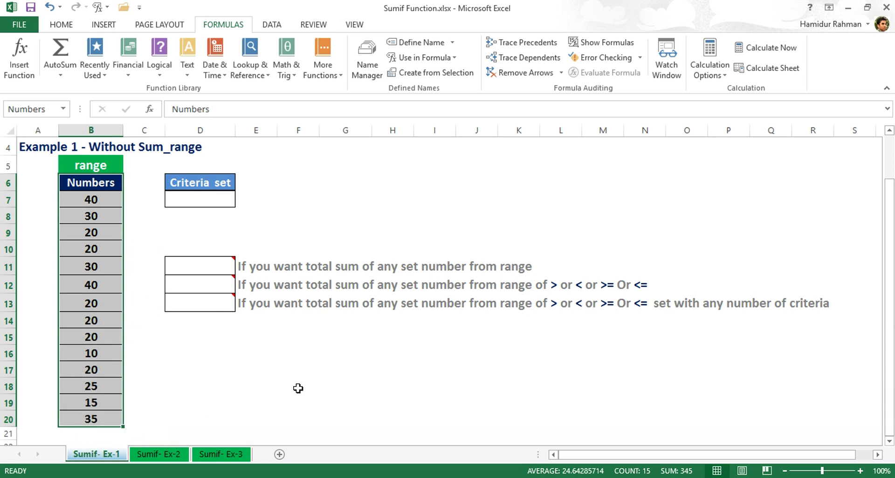
Review the names defined in the workbook, including what each one refers to
scroll(297, 387, up, 1)
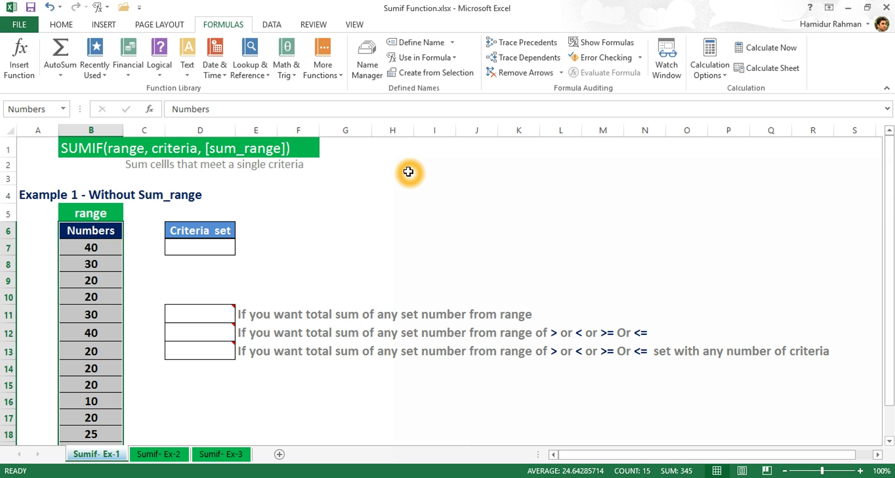
click(368, 69)
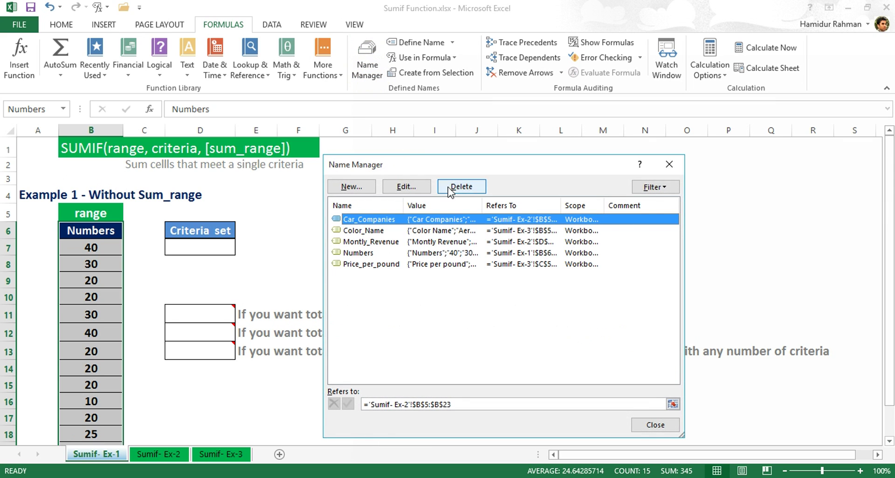
click(676, 165)
click(434, 247)
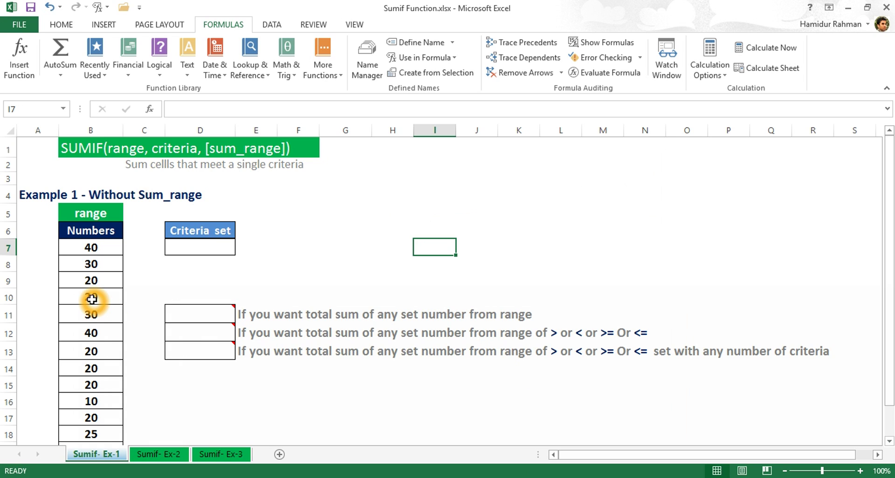
Enter =SUMIF(Numbers,"20") in cell D11 to total all entries equal to 20
click(208, 312)
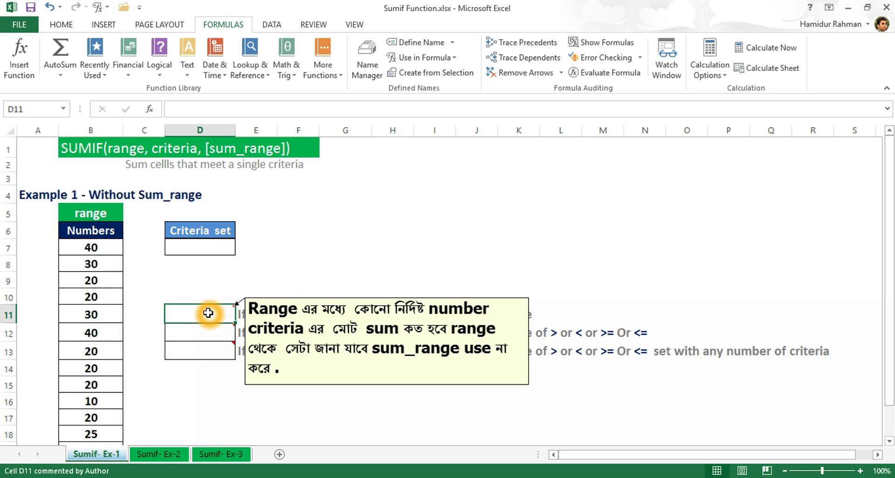
text(=sumif)
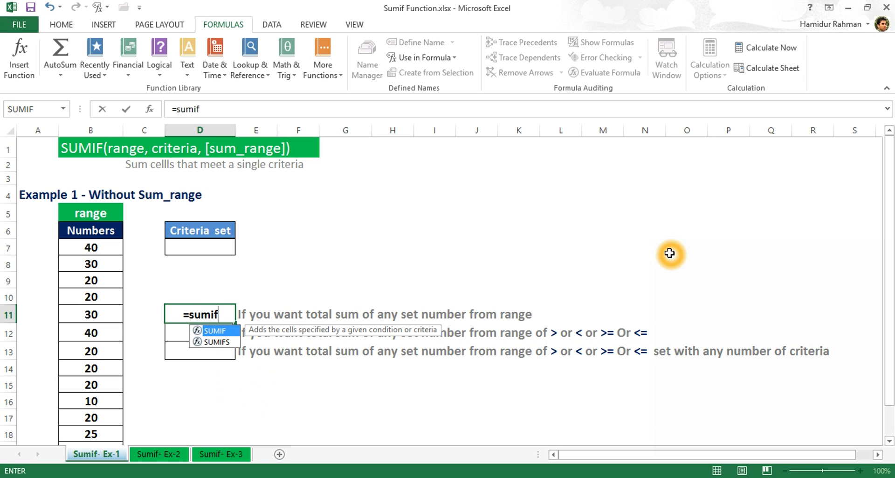
key(Tab)
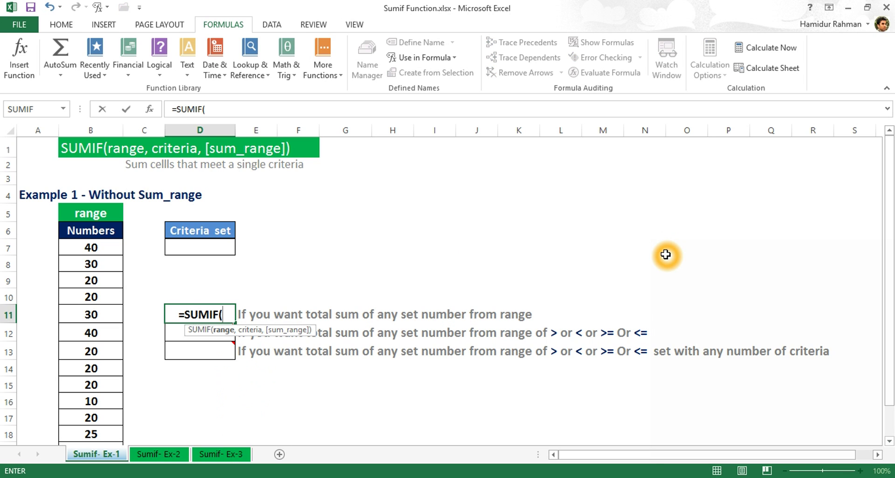
text(num)
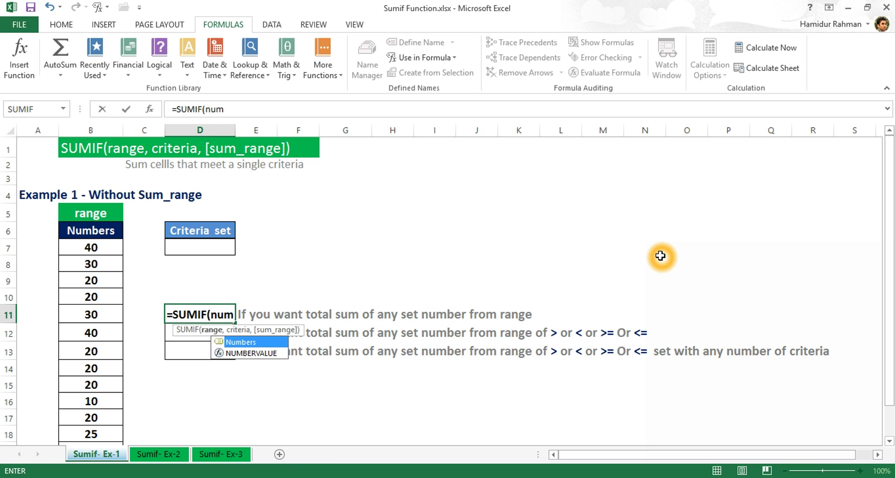
key(Tab)
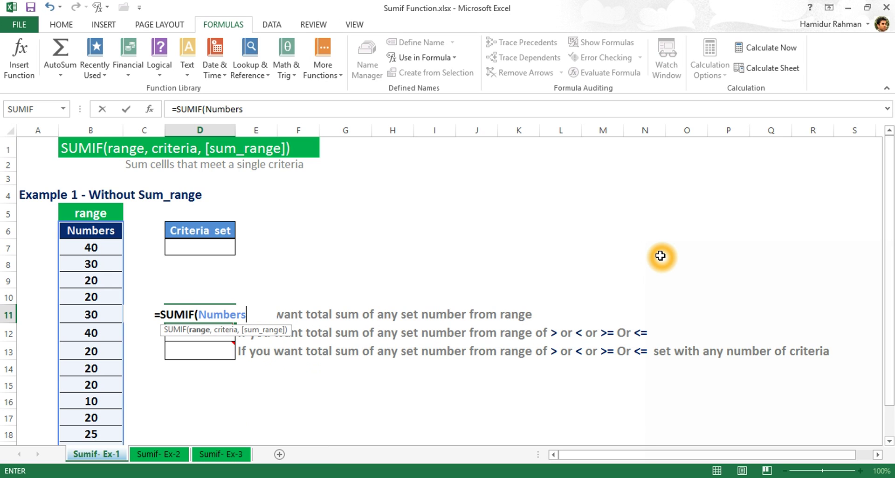
text(,)
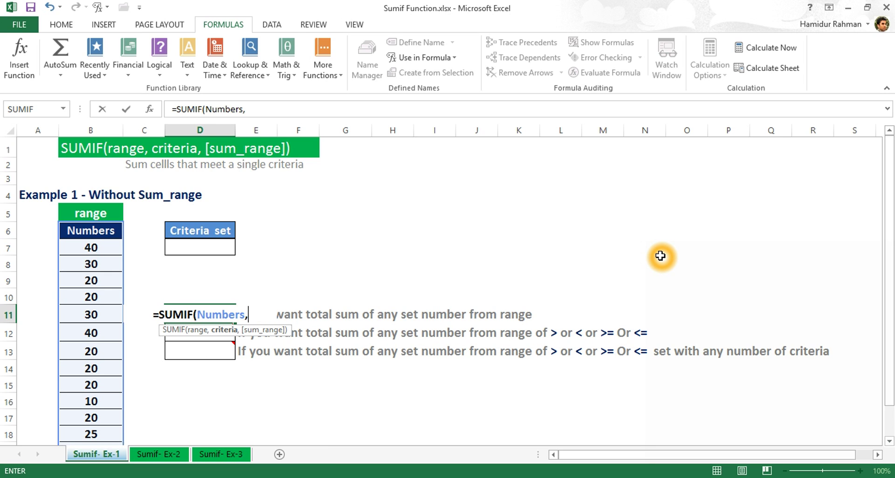
text("20')
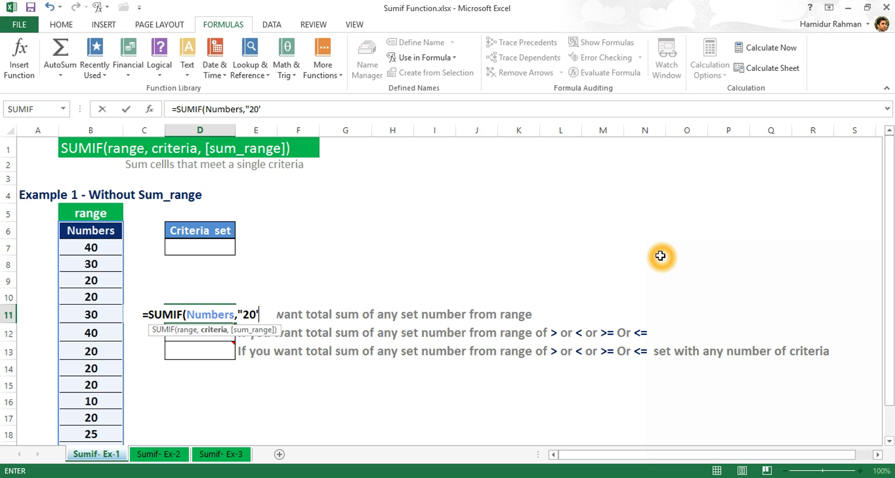
text())
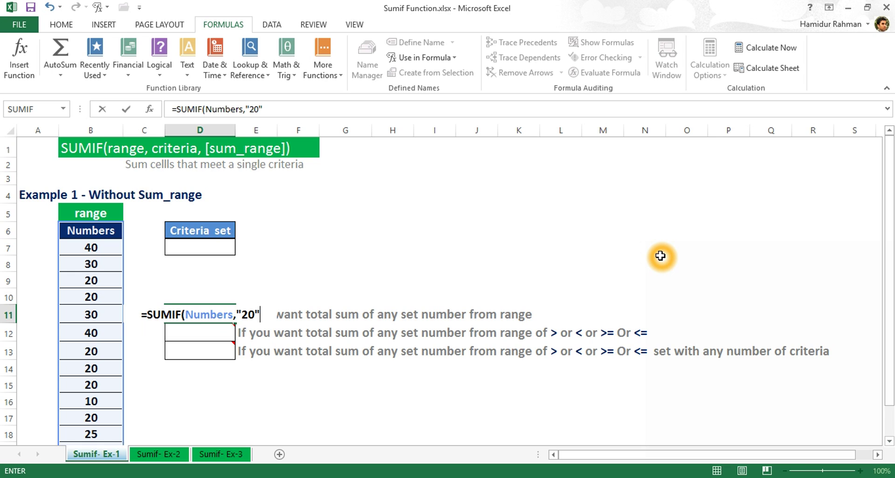
key(Return)
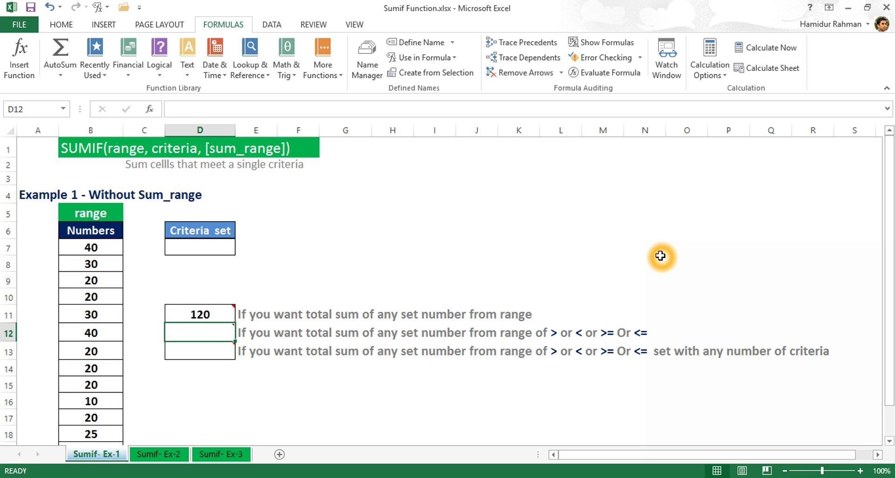
Change the number in cell B16 to 20 to test the SUMIF formula in D11
click(213, 313)
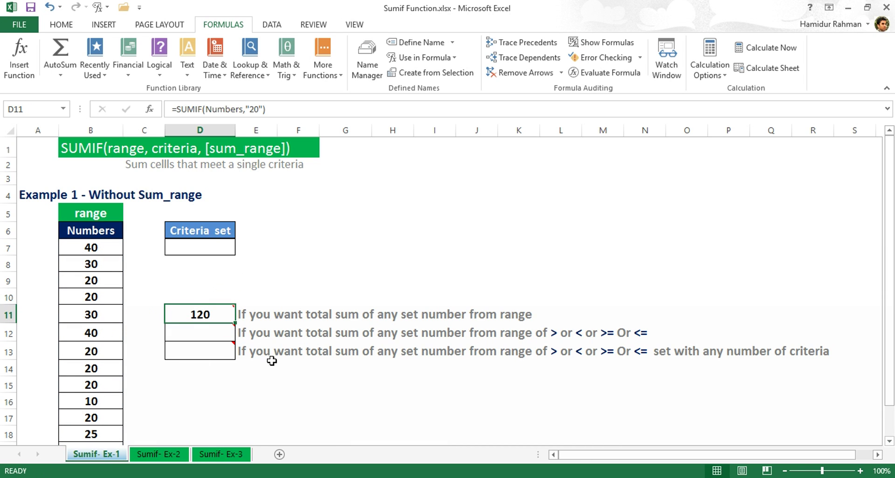
scroll(233, 368, down, 1)
click(106, 355)
text(20)
key(Return)
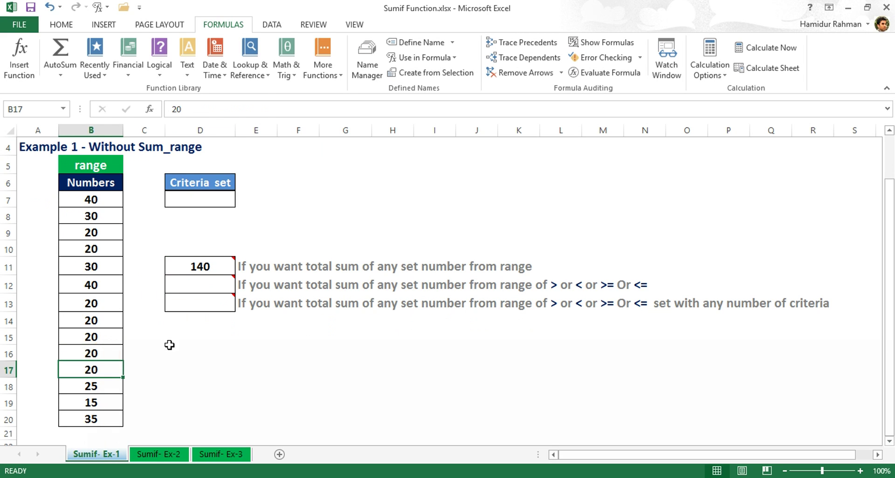
Enter =SUMIF(Numbers,">20") in cell D12 to total the entries greater than 20
scroll(285, 341, up, 1)
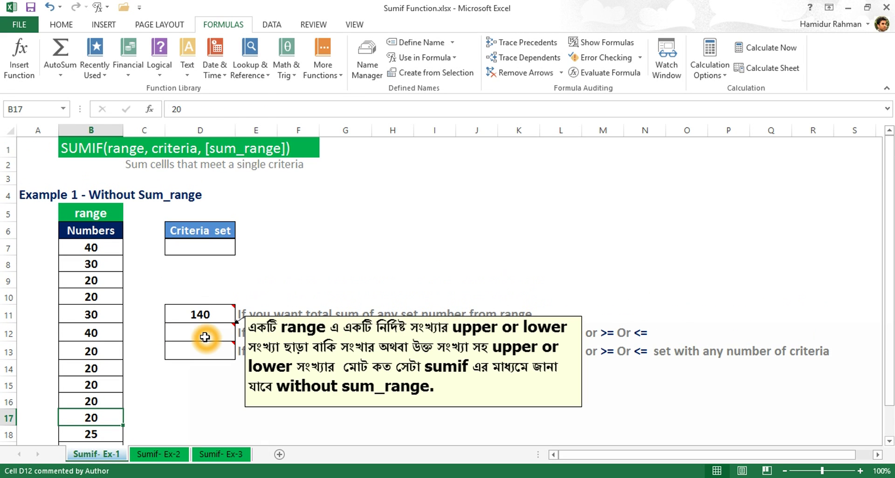
click(205, 337)
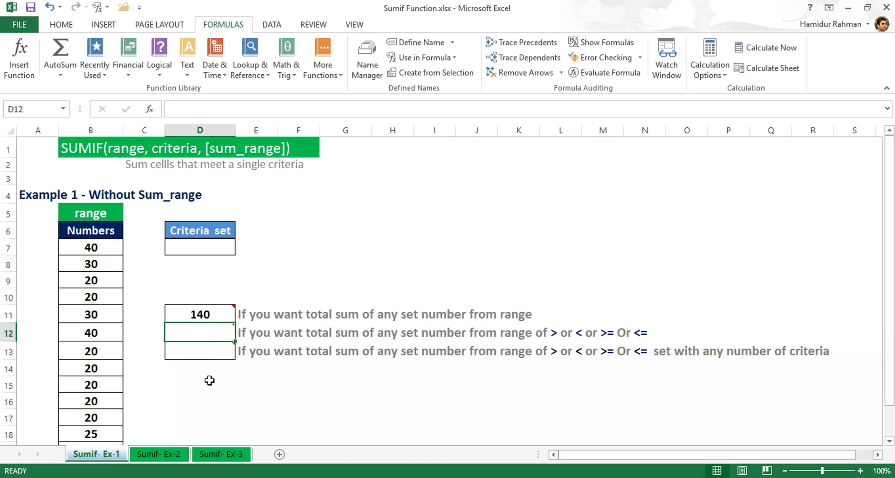
click(418, 414)
text(=sumif)
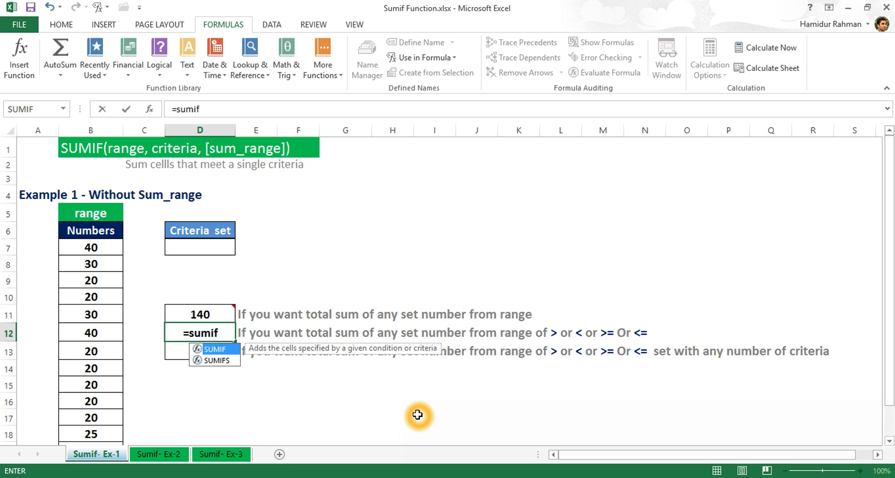
key(Tab)
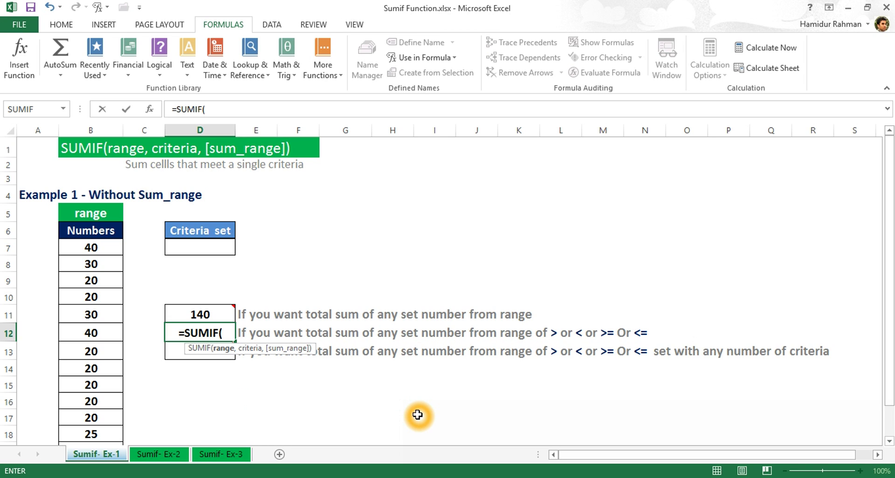
text(num)
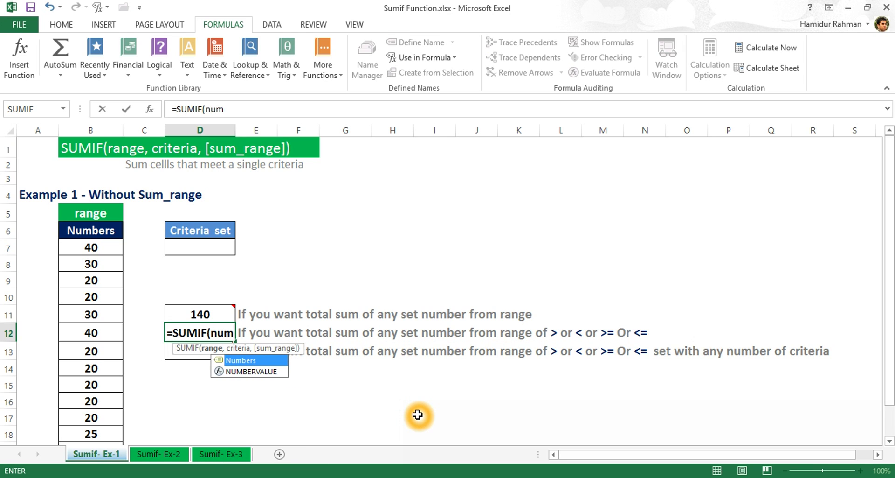
key(Tab)
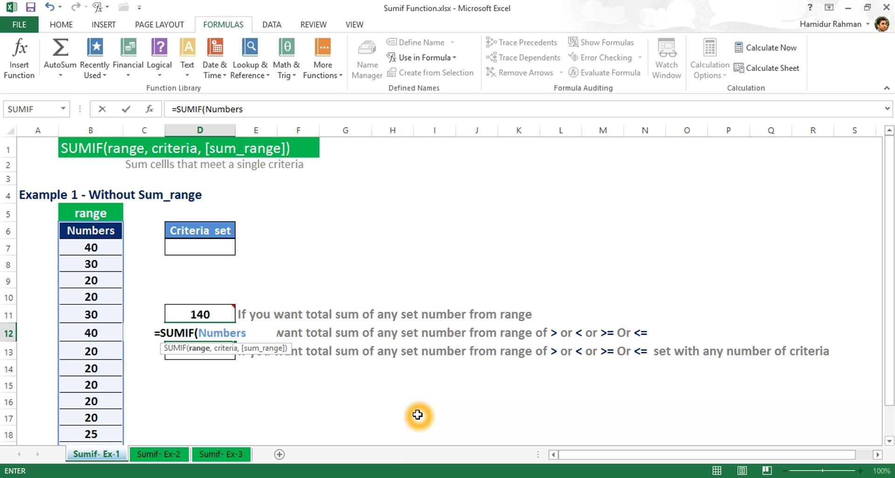
text(,)
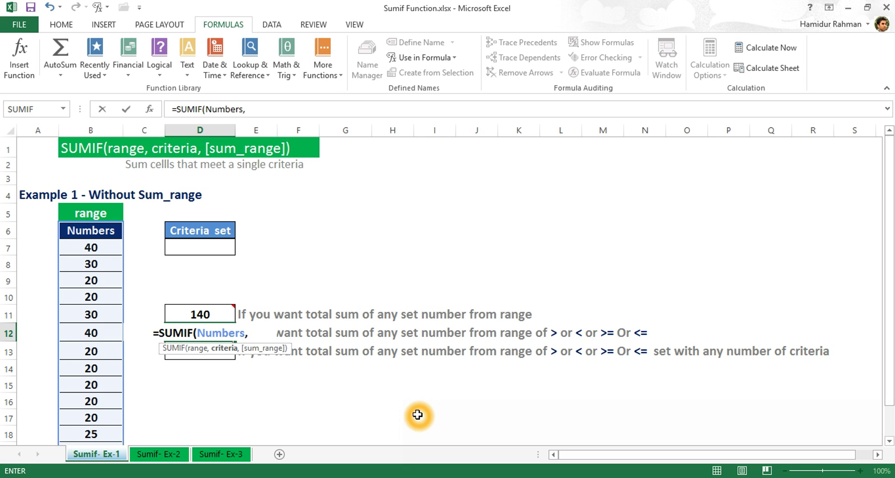
text(")
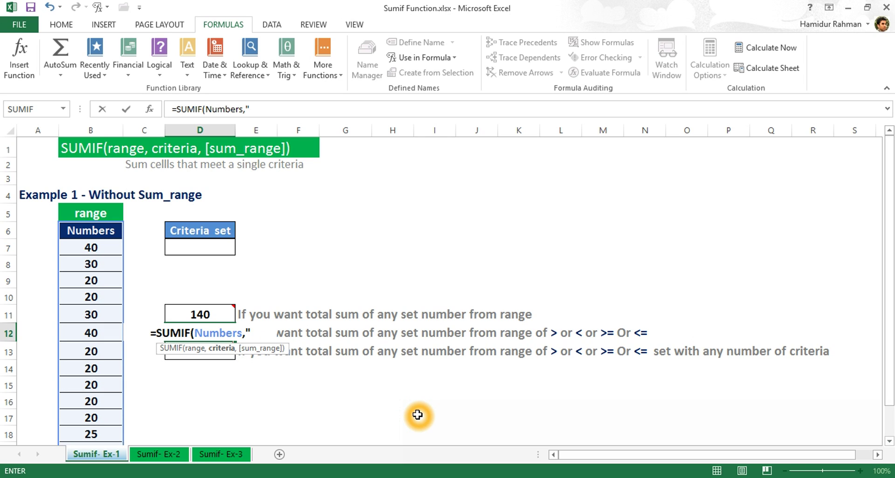
text(>20)
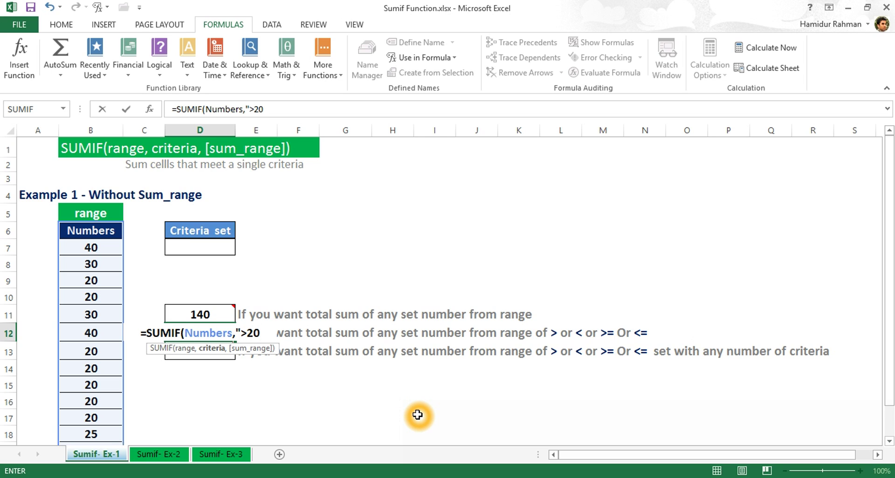
text(")
key(Return)
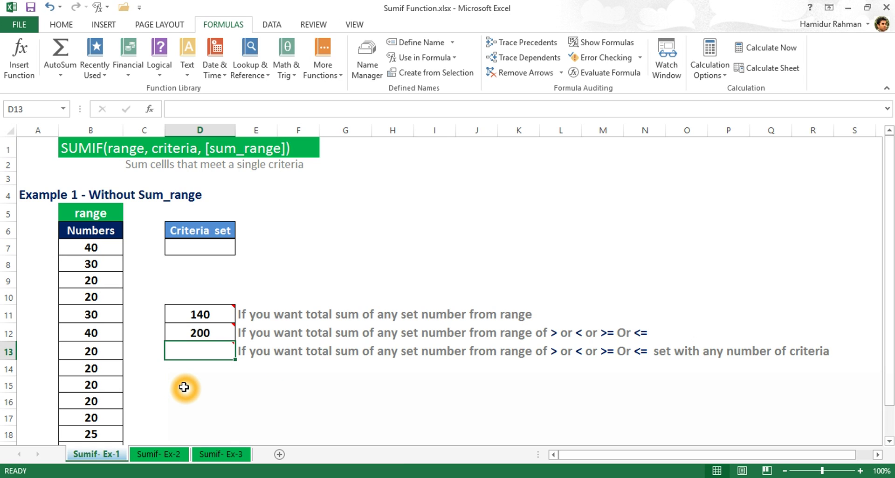
Change the criterion of the SUMIF formula in D12 to ">=20"
click(209, 331)
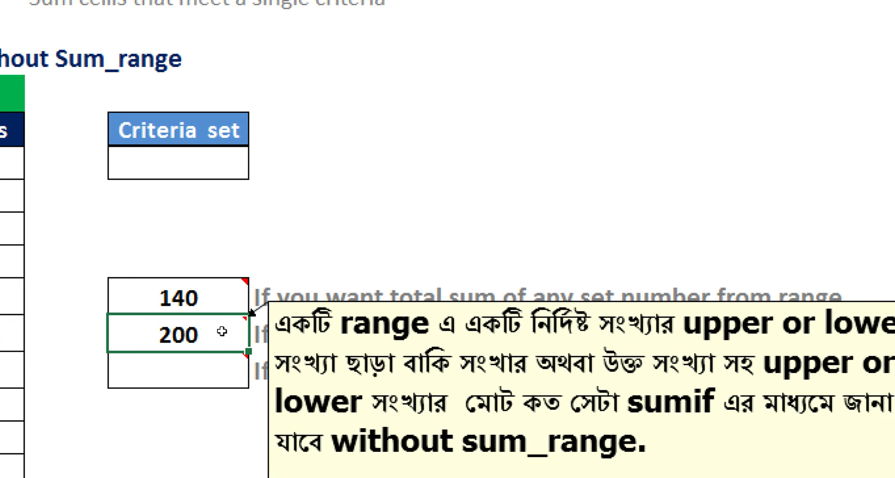
double_click(222, 331)
click(267, 334)
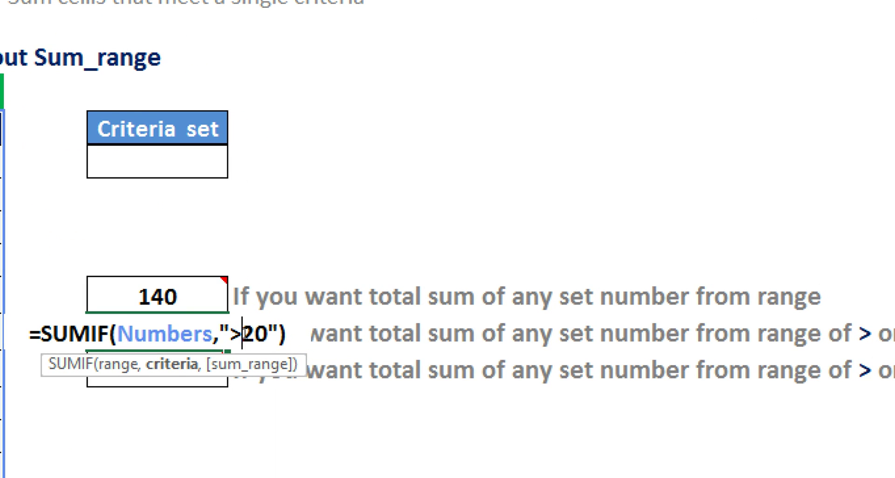
text(=)
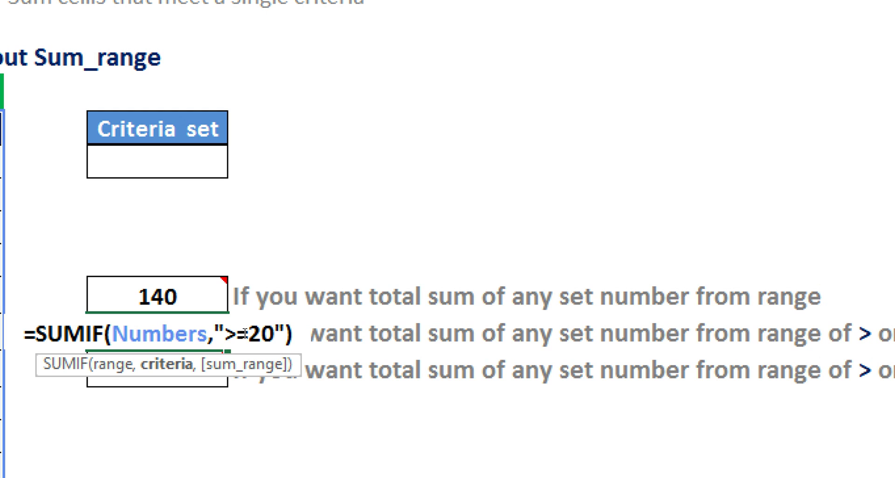
key(Return)
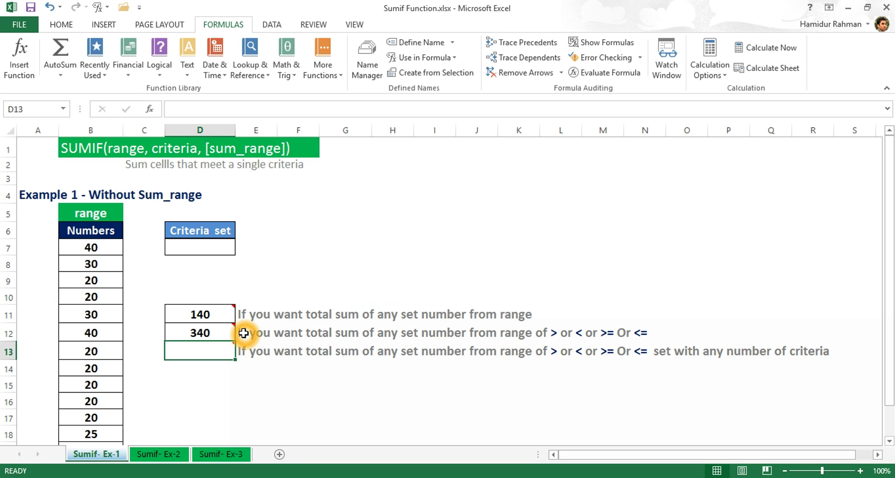
Examine the range and criterion of the SUMIF formula in D12 without changing it
click(221, 332)
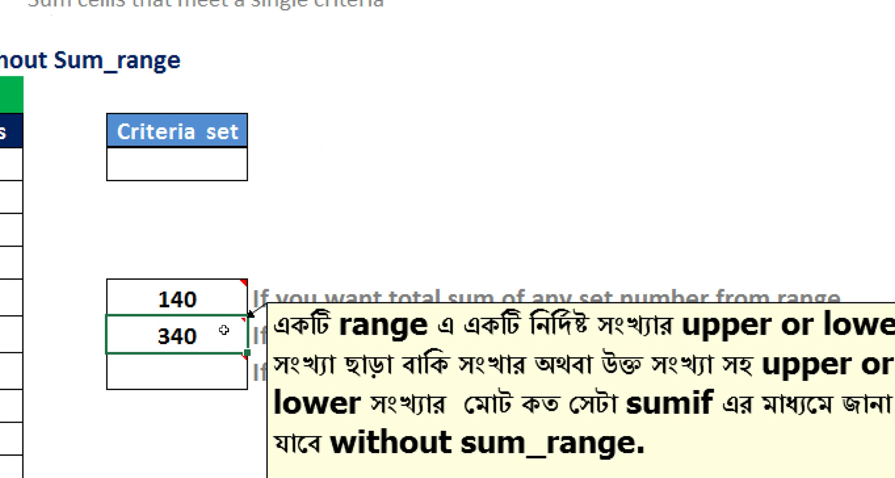
double_click(223, 329)
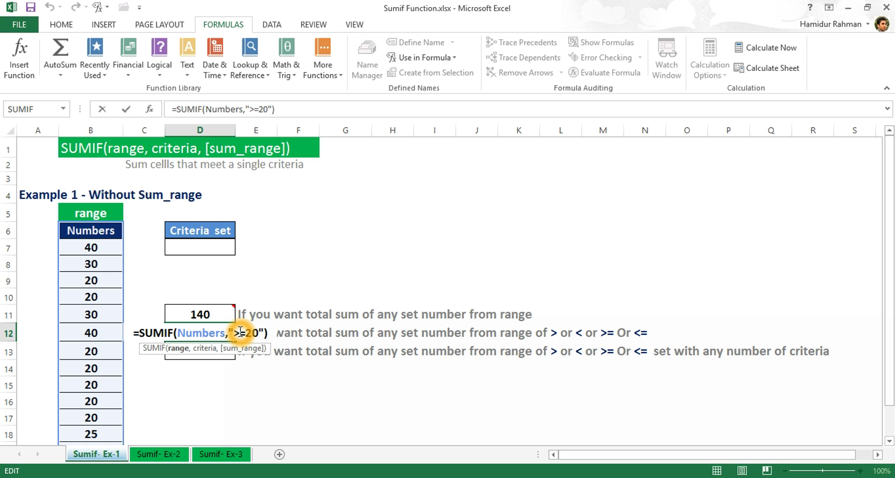
key(Return)
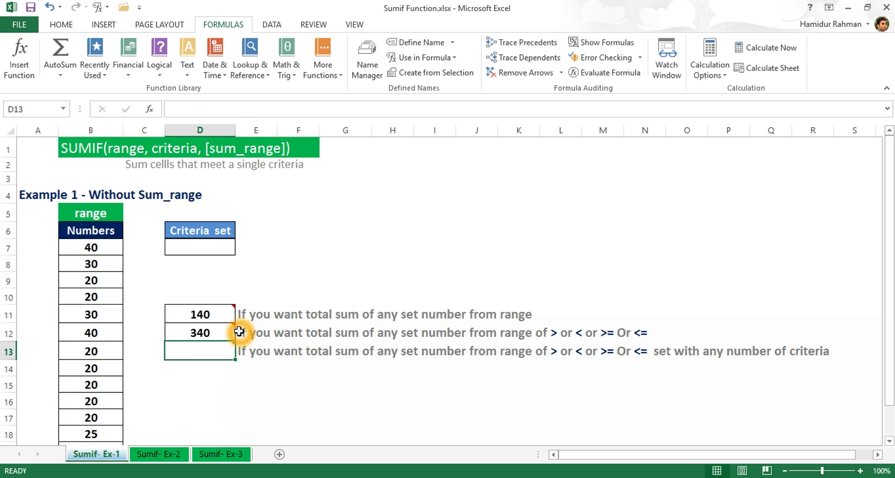
Enter =SUMIF(Numbers,">"&D7) in cell D13 so the comparison number comes from the Criteria set cell
click(209, 426)
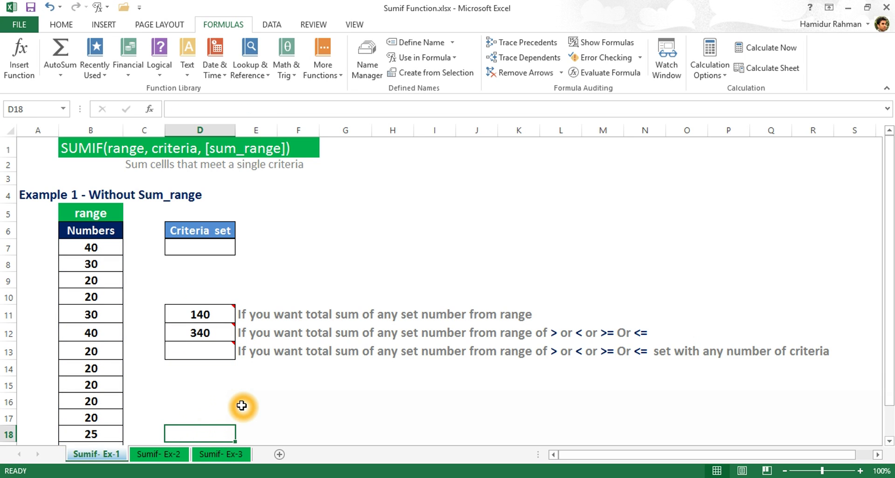
mouse_move(204, 346)
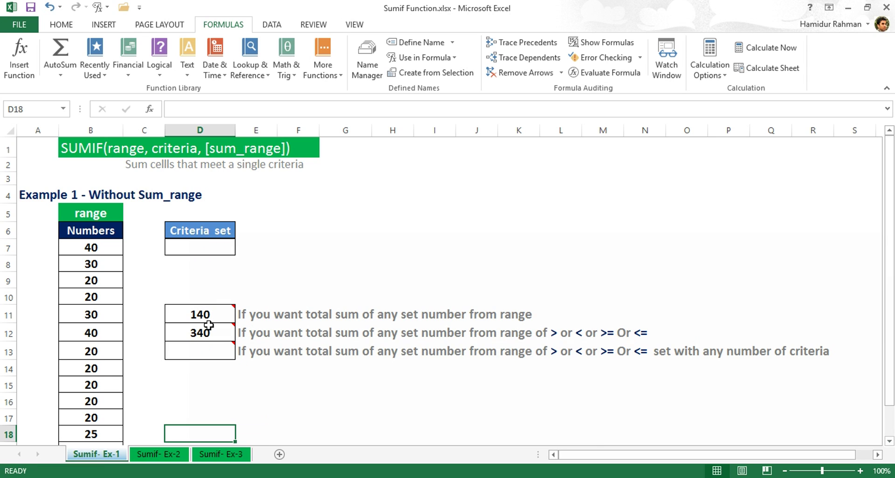
double_click(211, 352)
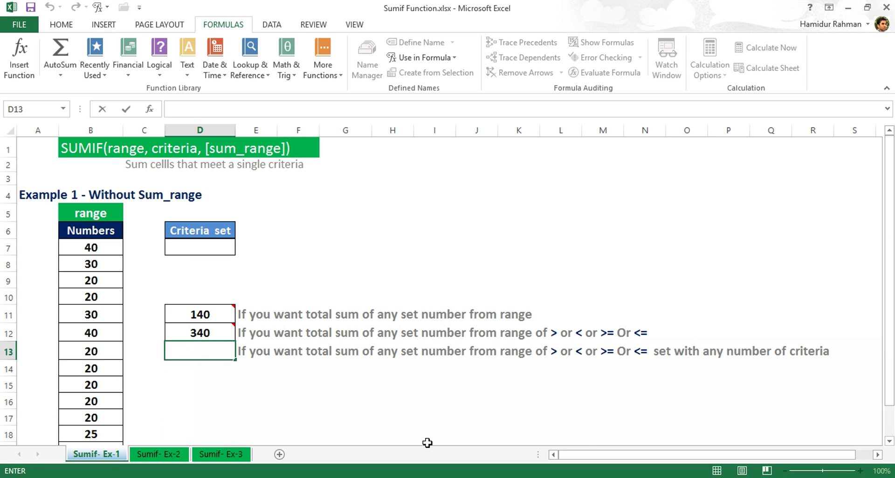
text(=sumif)
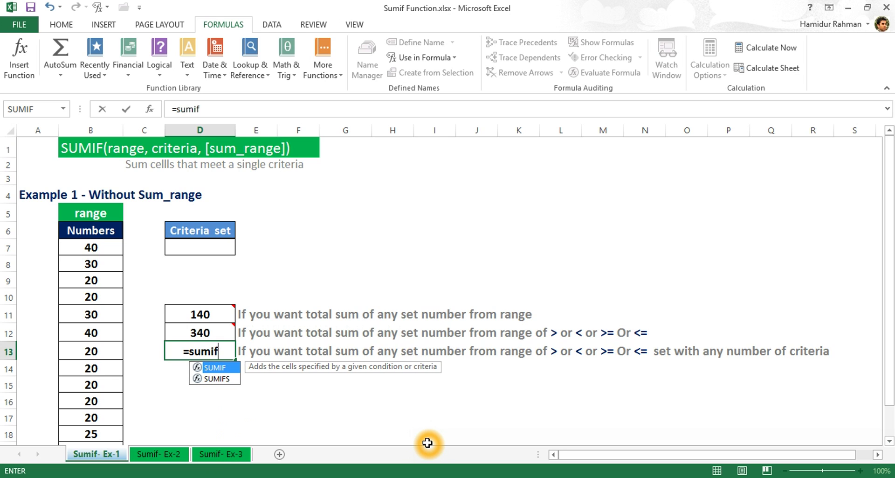
key(Tab)
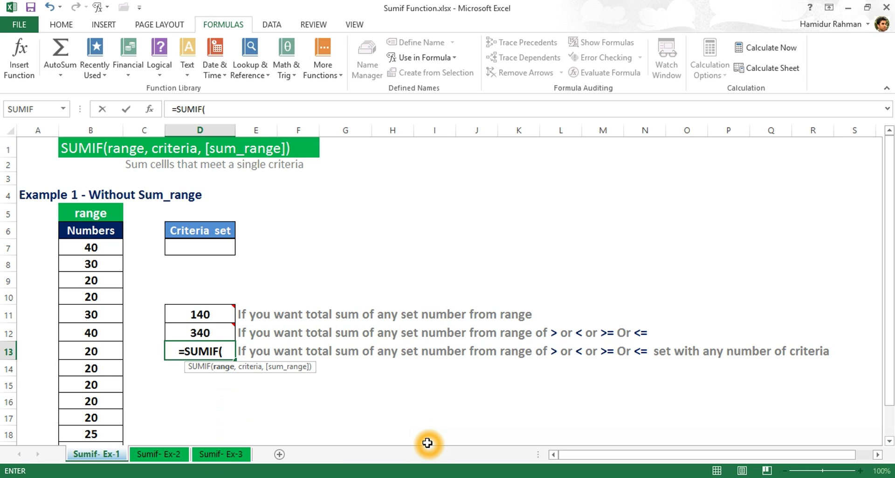
text(num)
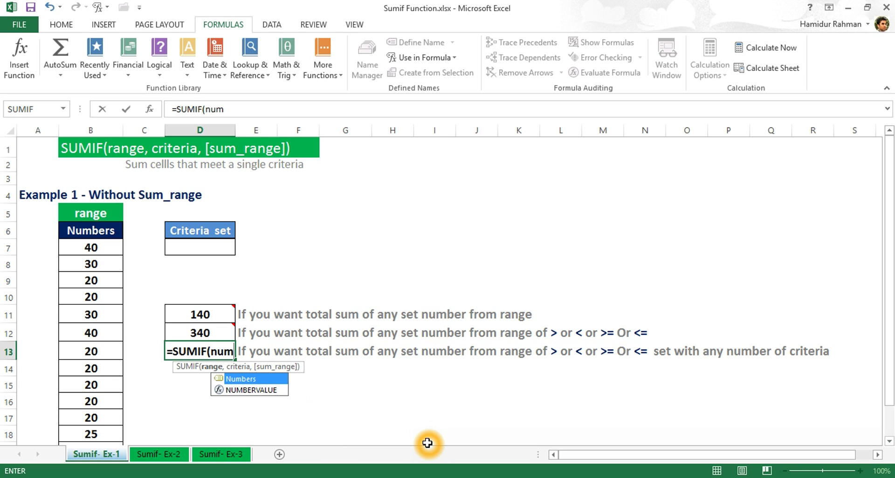
key(Tab)
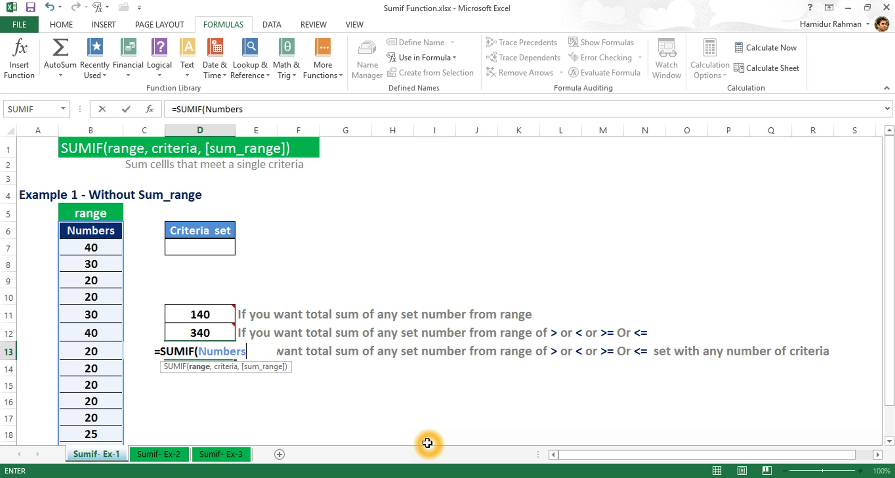
text(,)
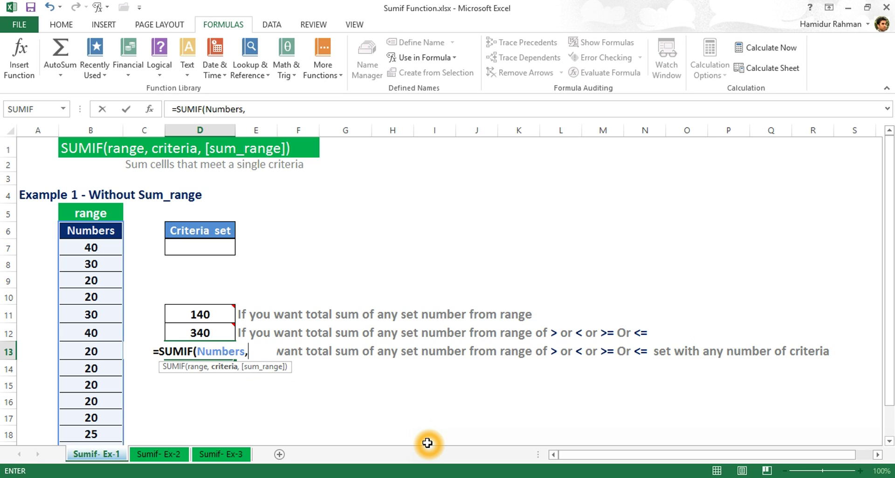
text(")
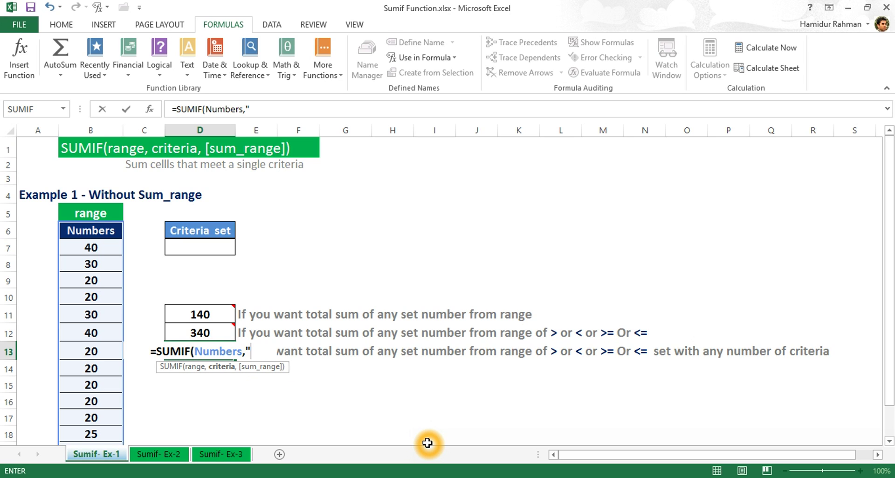
text(>)
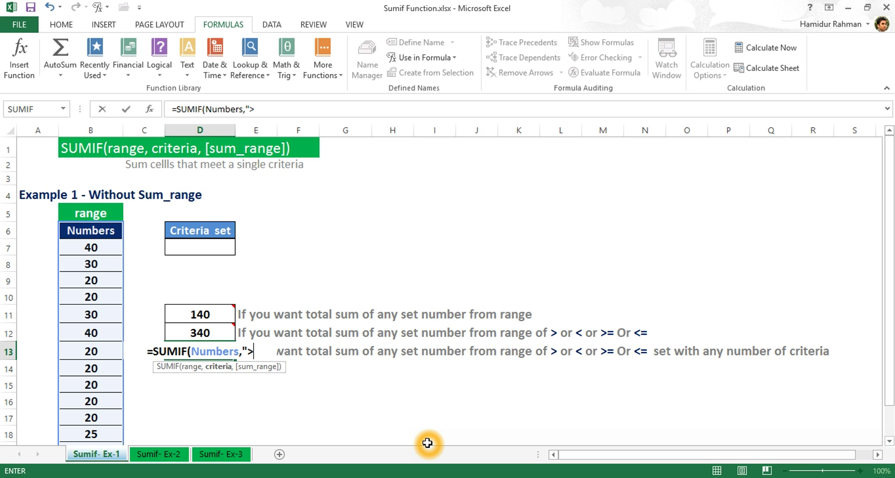
text(")
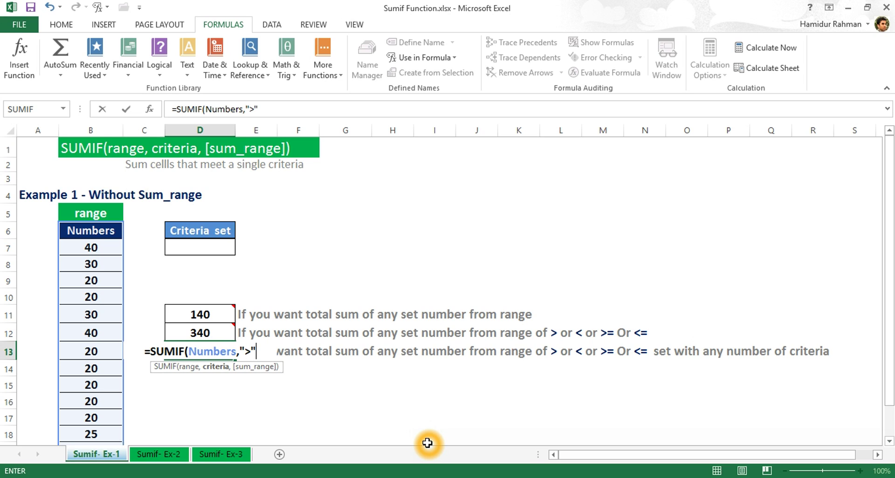
text(&)
click(208, 246)
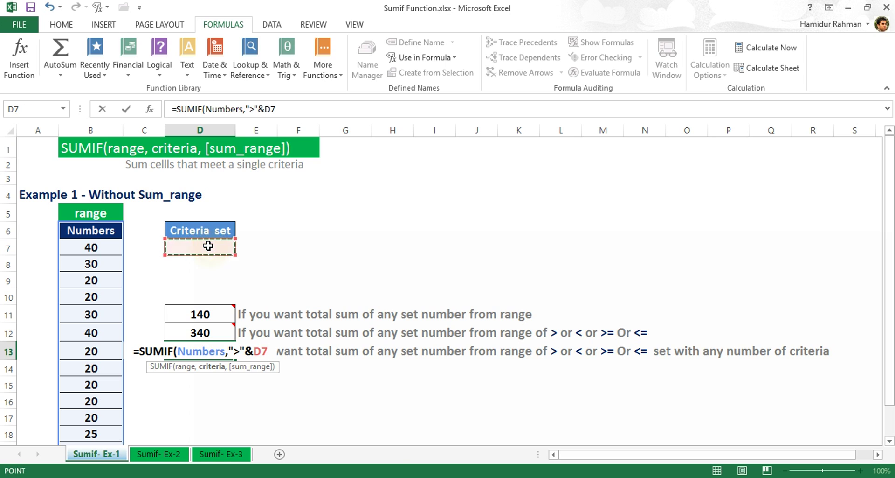
key(Return)
Set the Criteria set value in cell D7 to 20
click(208, 246)
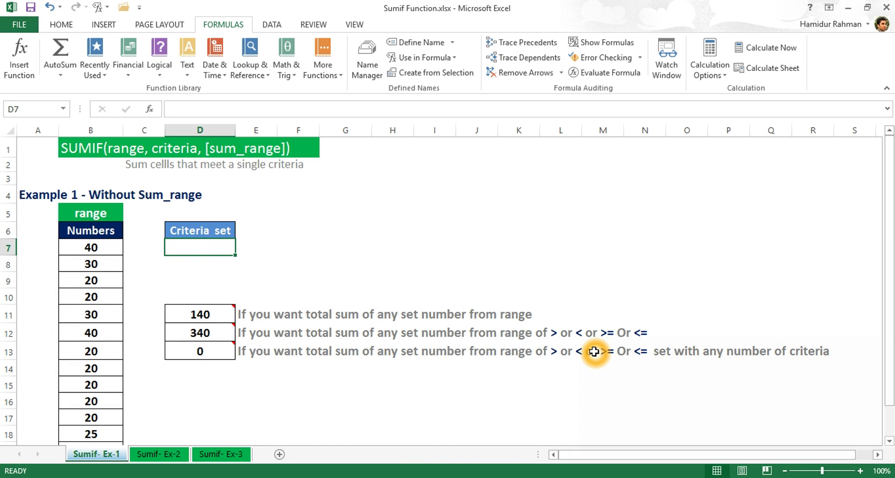
text(20)
key(Return)
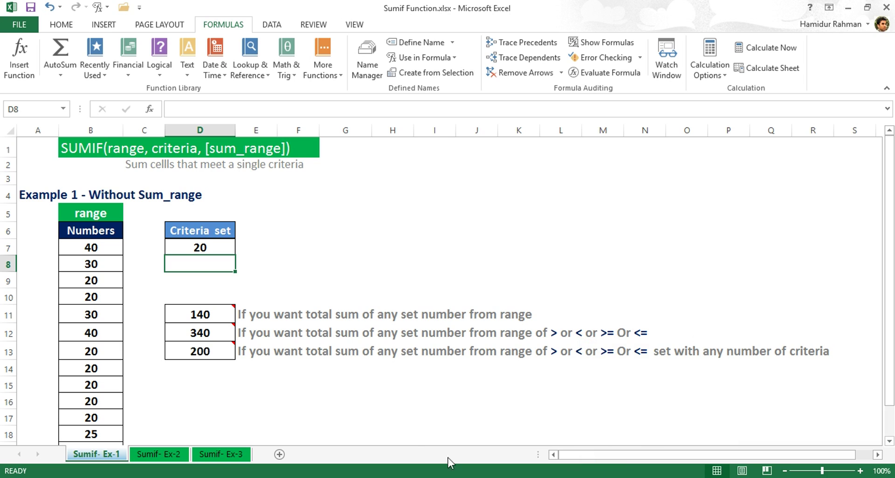
Examine how the SUMIF formula in D13 joins the comparison operator with the reference to D7, without changing it
click(216, 348)
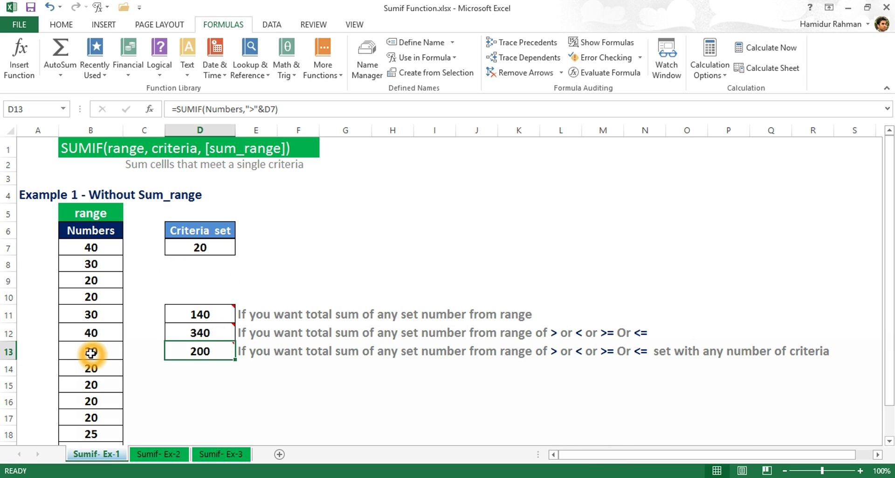
double_click(224, 350)
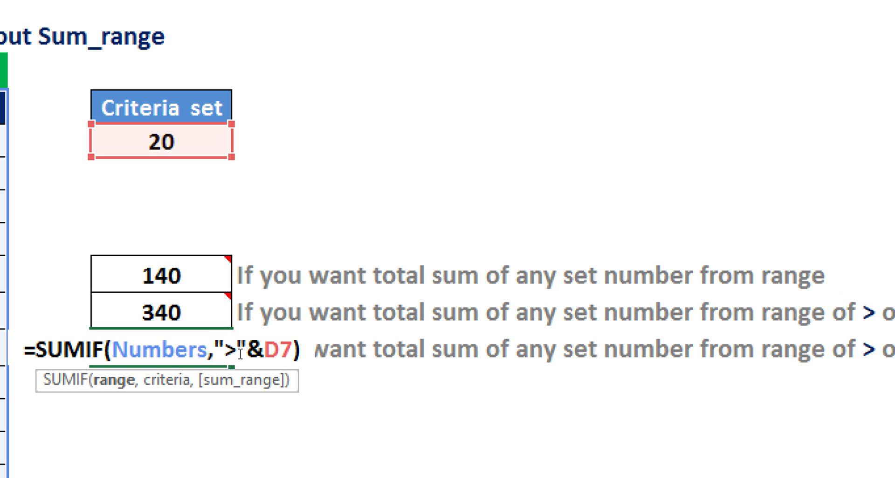
click(240, 353)
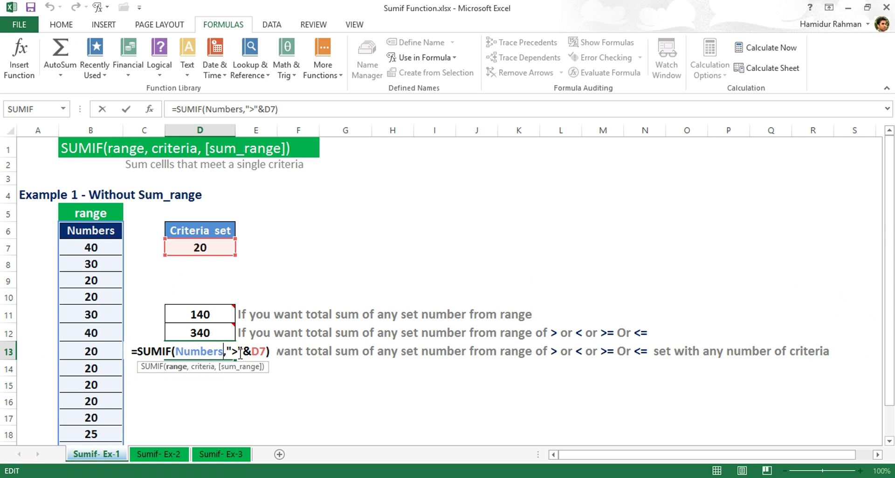
key(Return)
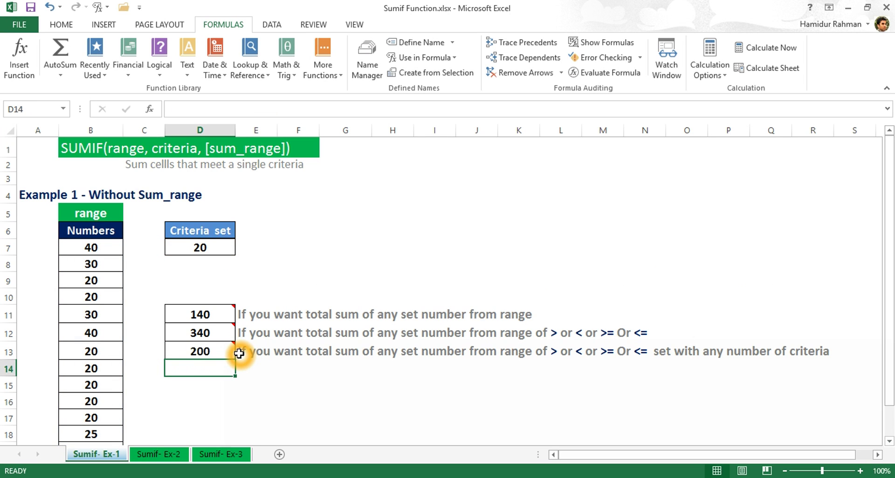
Switch to the Sumif- Ex-2 sheet and review its company name list and the car companies, sales location and revenue columns
click(166, 448)
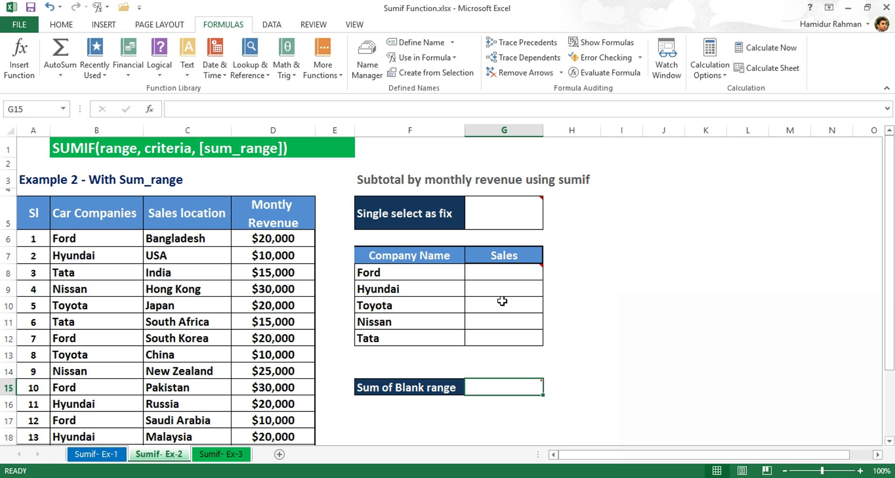
drag(437, 271, 436, 338)
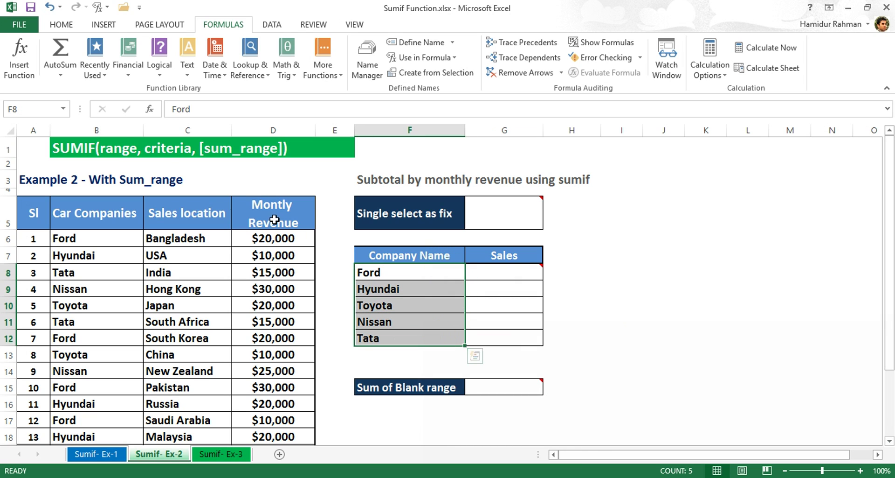
click(110, 131)
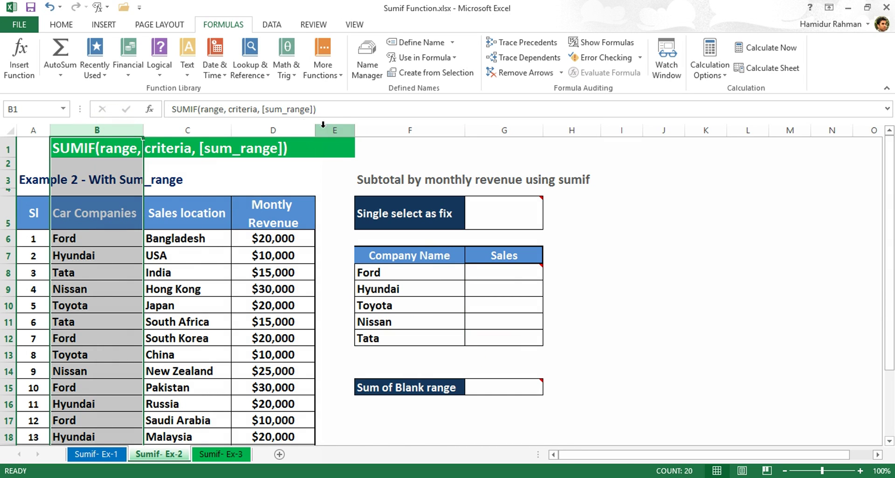
click(273, 130)
click(177, 130)
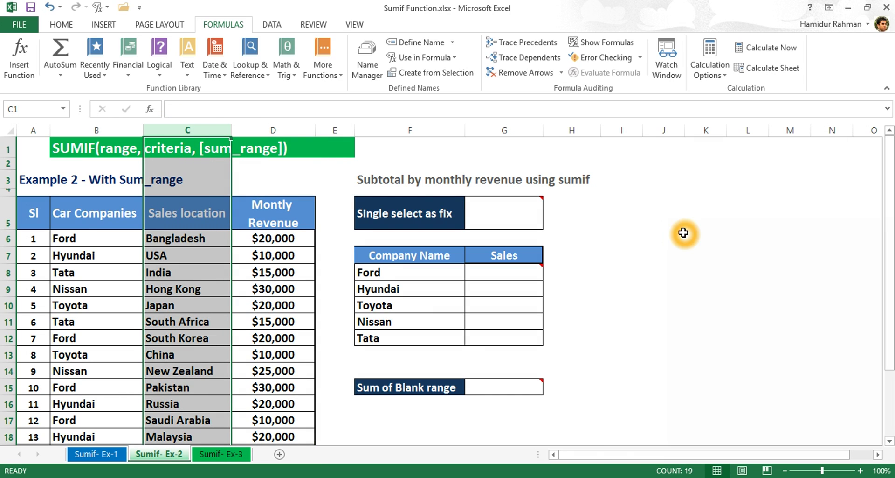
click(664, 243)
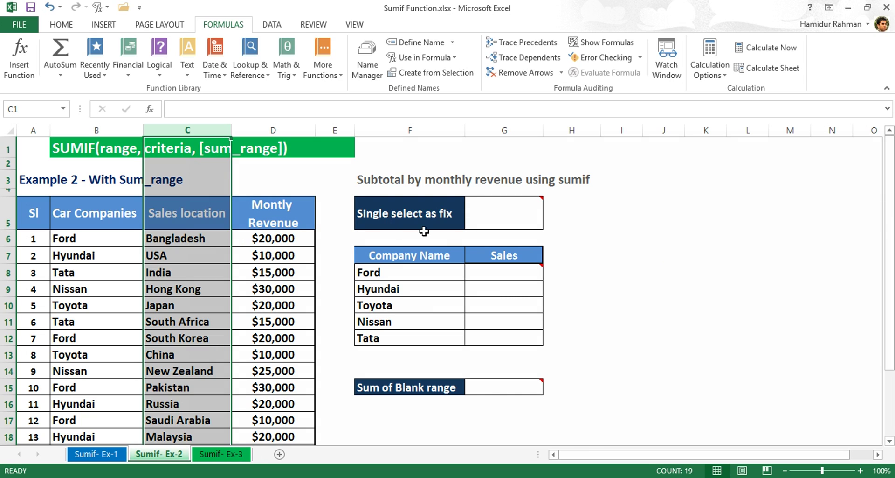
Enter =SUMIF(Car_Companies,"Ford",Montly_Revenue) in cell G5, beside Single select as fix, to total Ford's monthly revenue
click(515, 209)
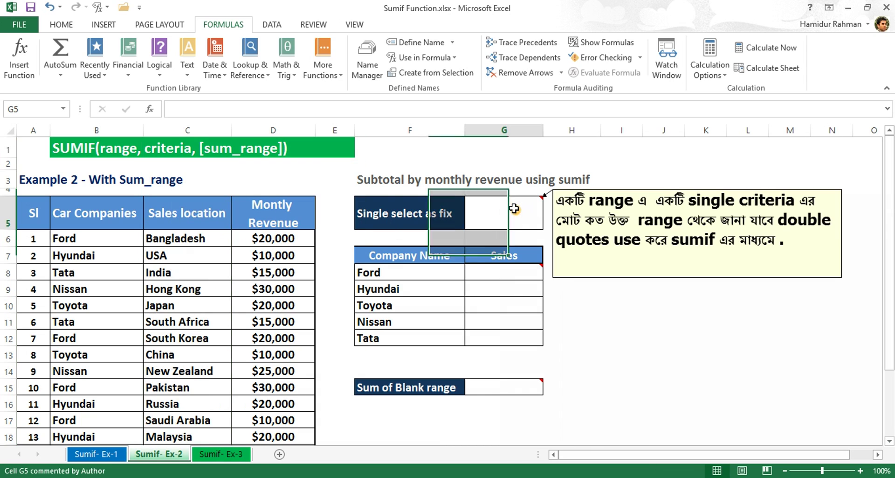
text(=)
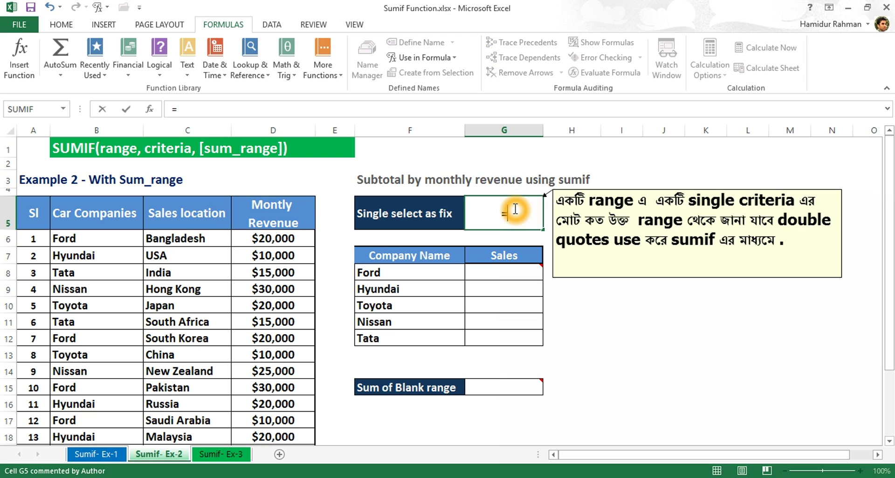
text(sum)
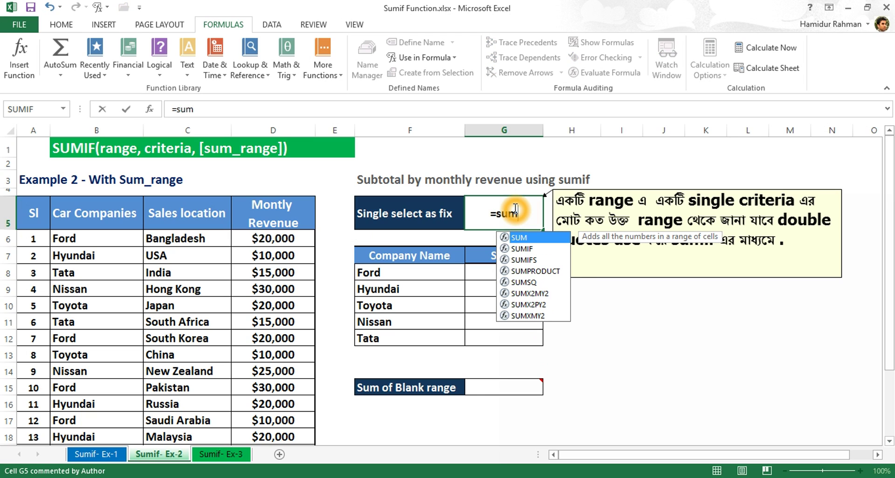
text(i)
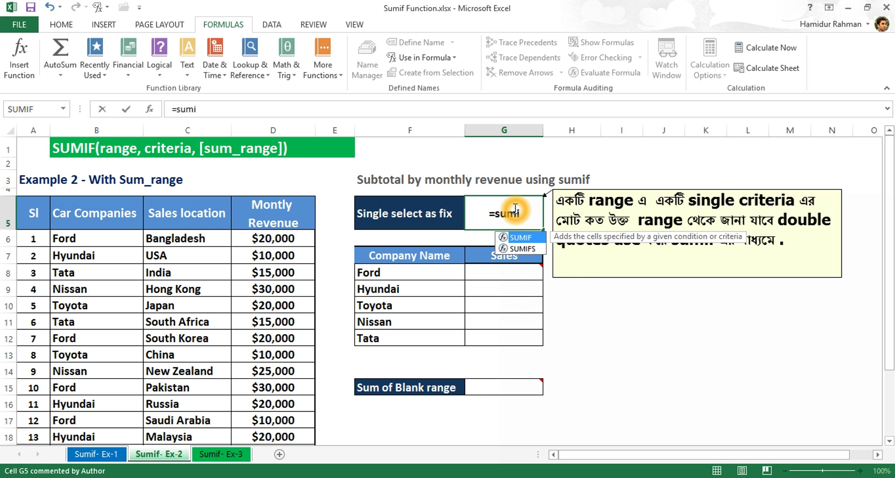
key(Tab)
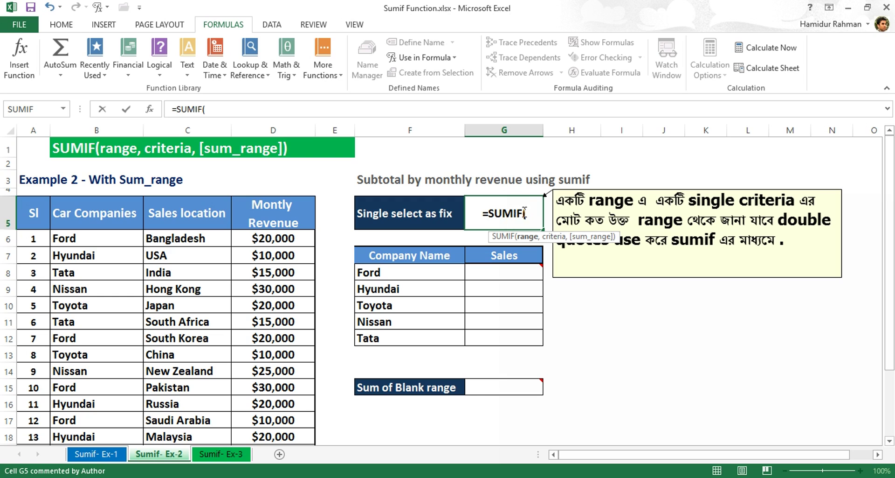
text(car)
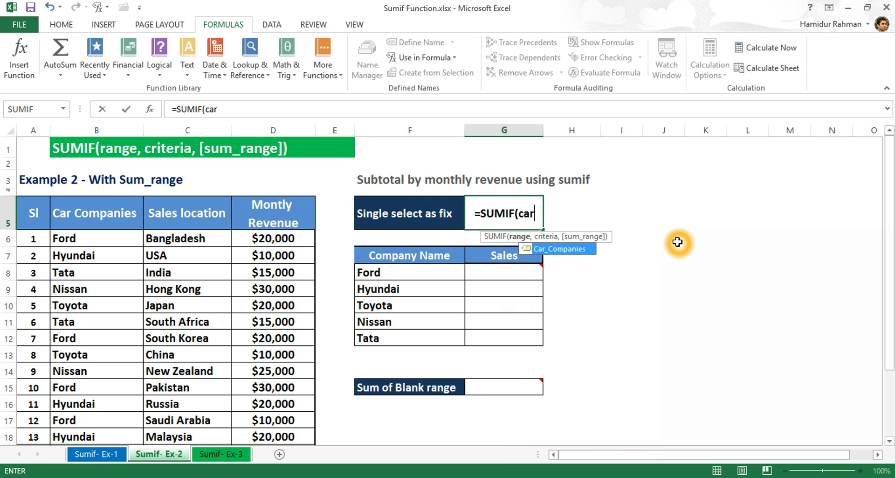
key(Tab)
text(,)
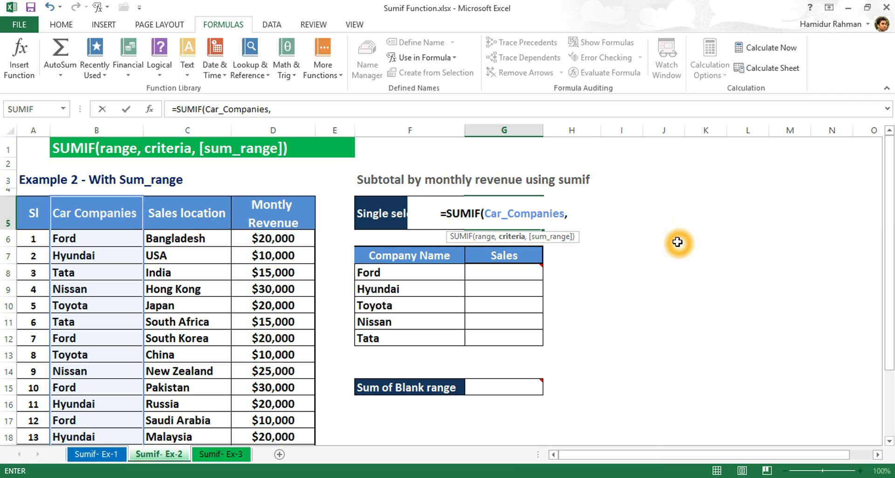
text("Ford)
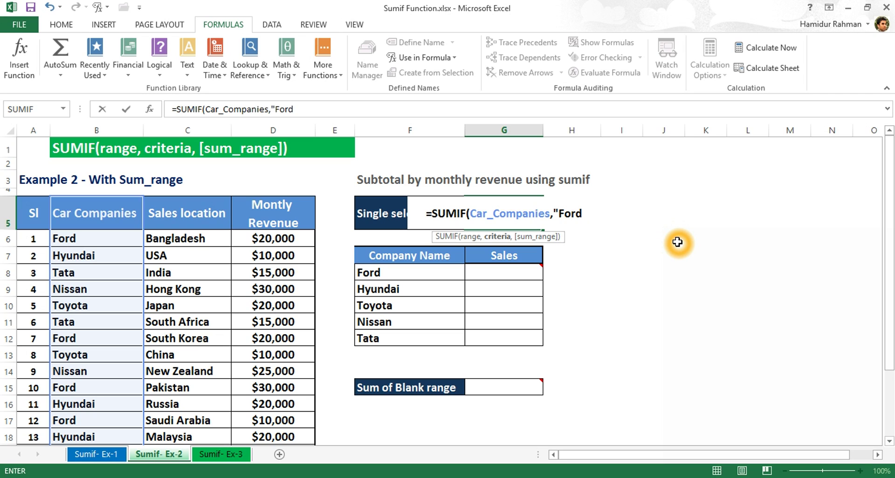
text(")
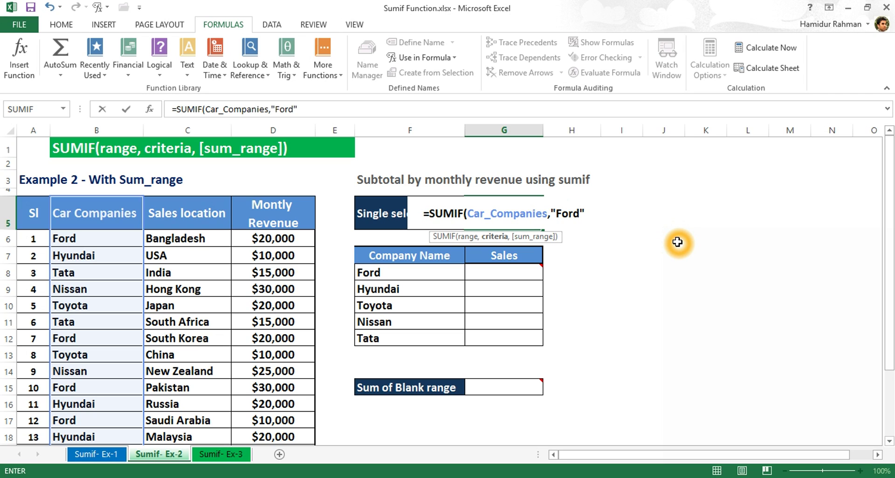
text(,)
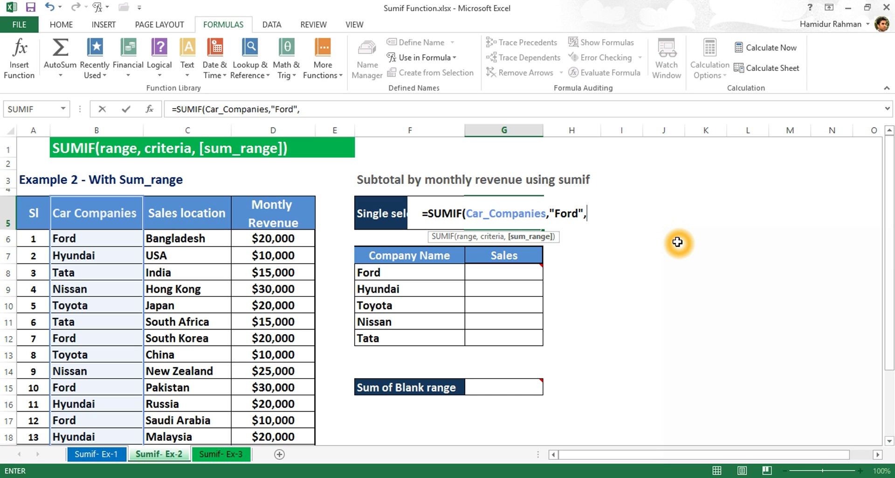
text(mon)
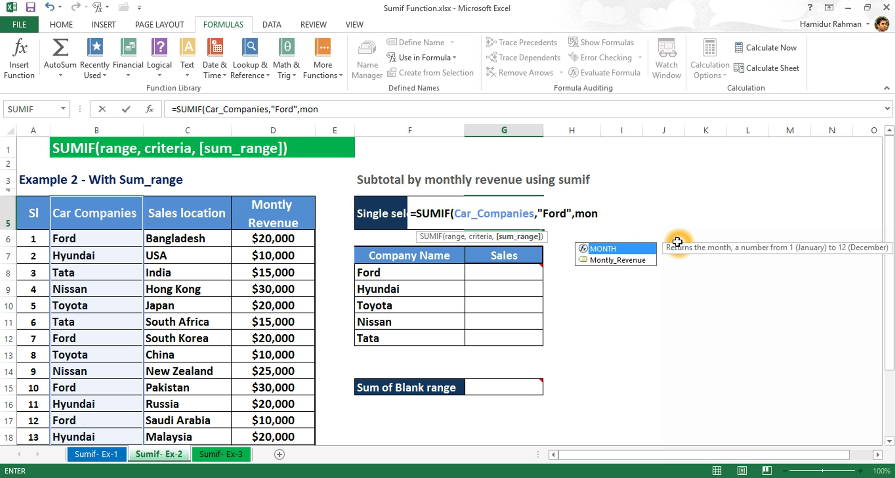
key(Down)
key(Tab)
key(Return)
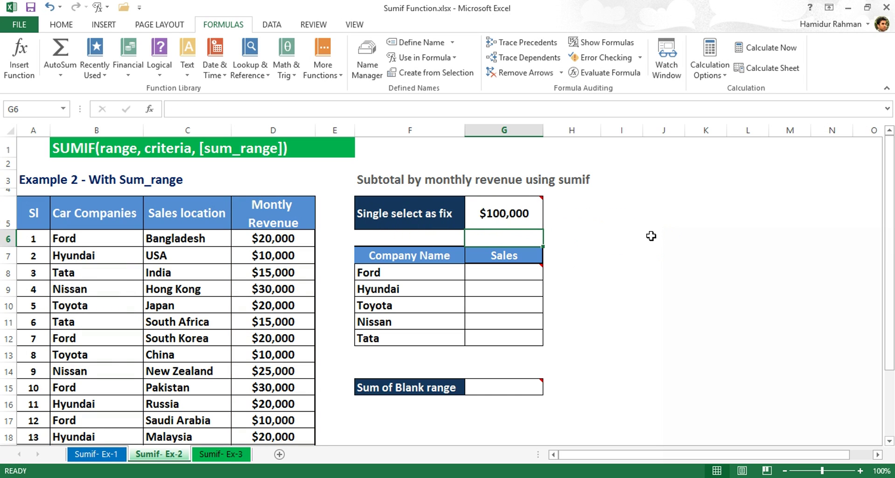
Examine the SUMIF formula in G5 with its quoted "Ford" criterion, without changing it
double_click(529, 215)
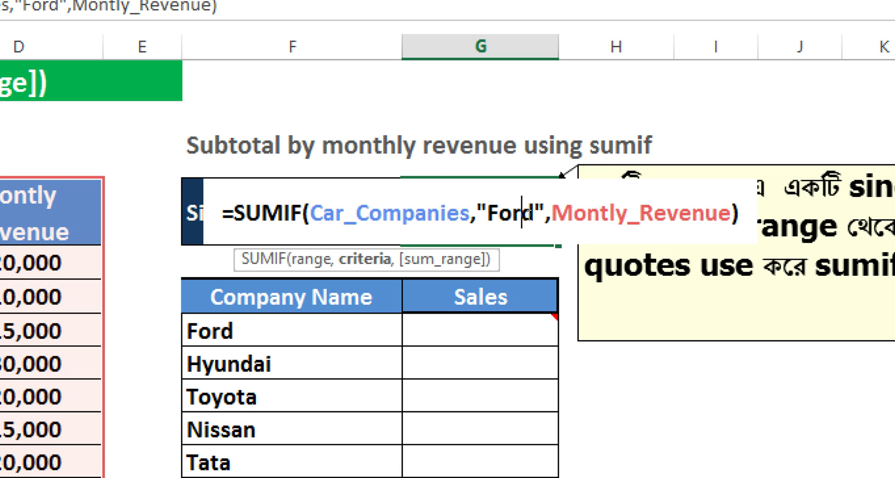
click(530, 215)
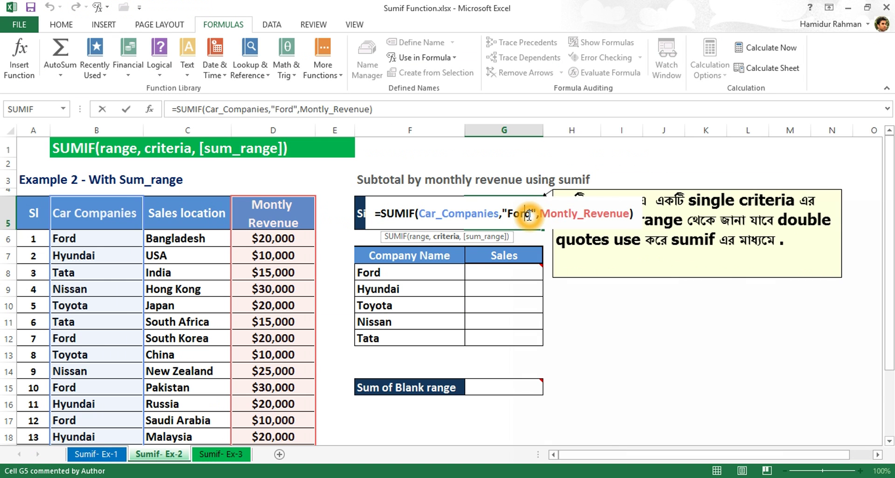
key(Return)
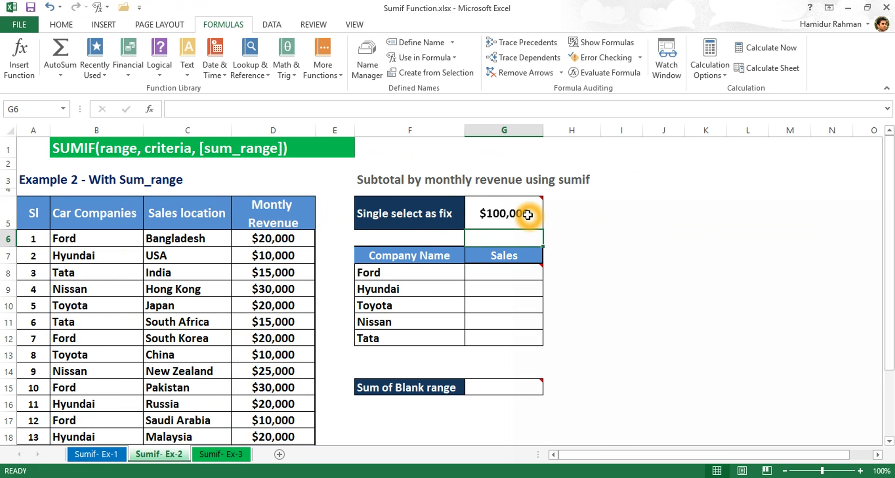
click(569, 292)
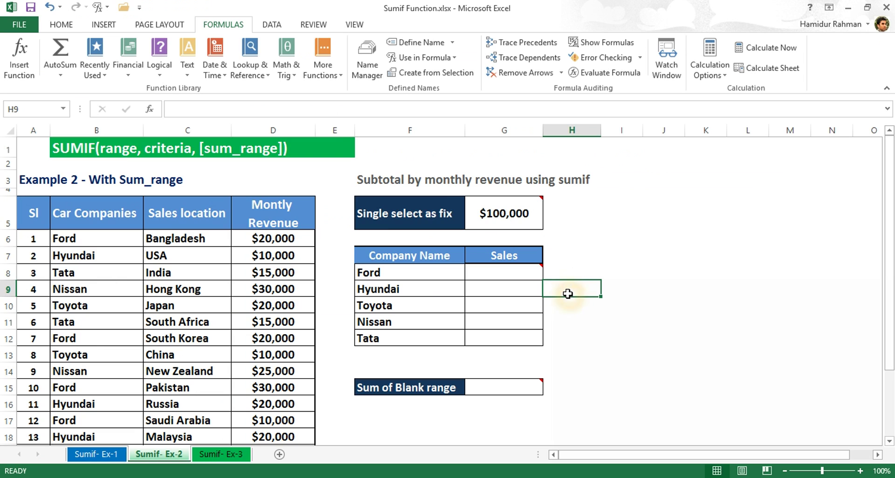
Enter =SUMIF(Car_Companies,F8,Montly_Revenue) in cell G8 to total the monthly revenue of the company named in F8
click(511, 269)
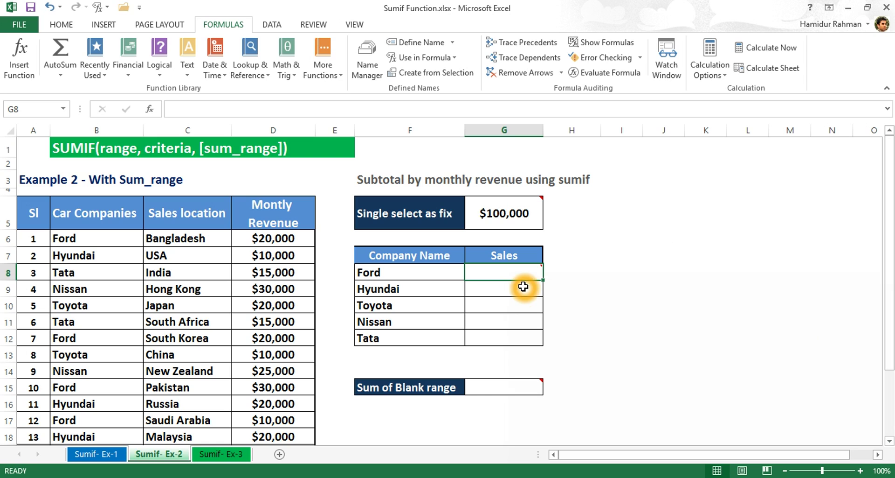
mouse_move(516, 275)
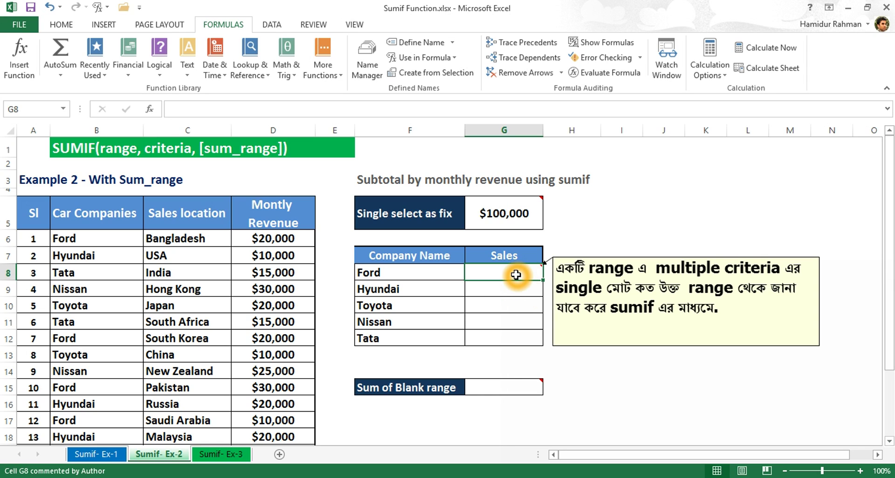
double_click(516, 274)
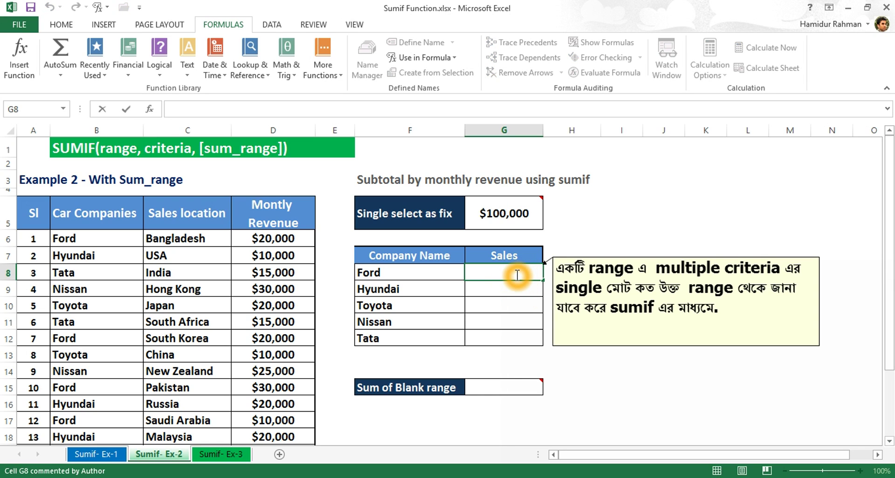
text(=su)
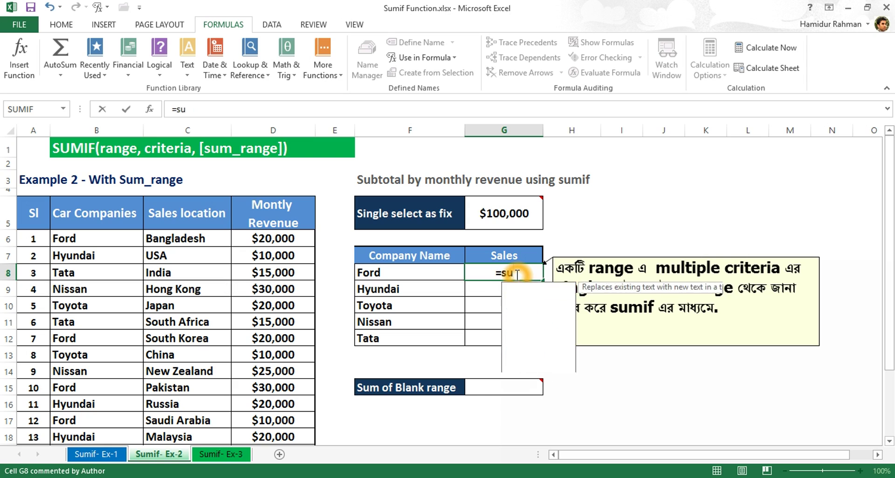
text(mif)
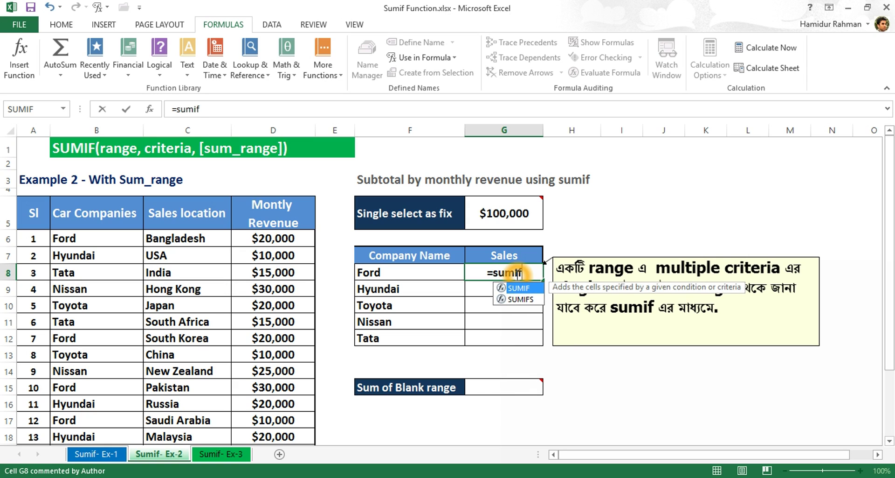
key(Tab)
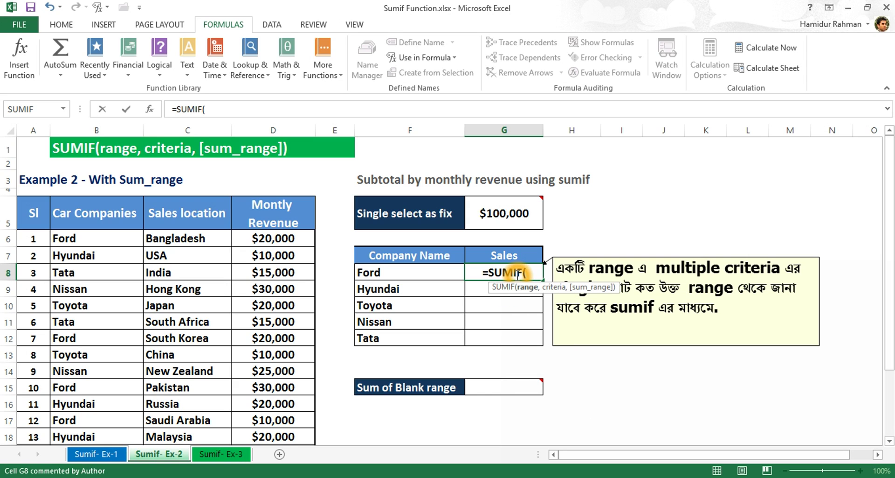
text(car)
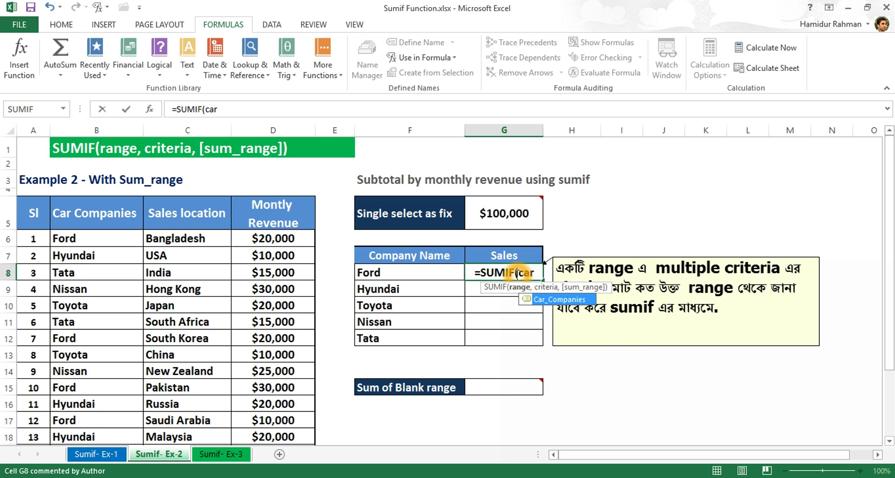
key(Tab)
text(,)
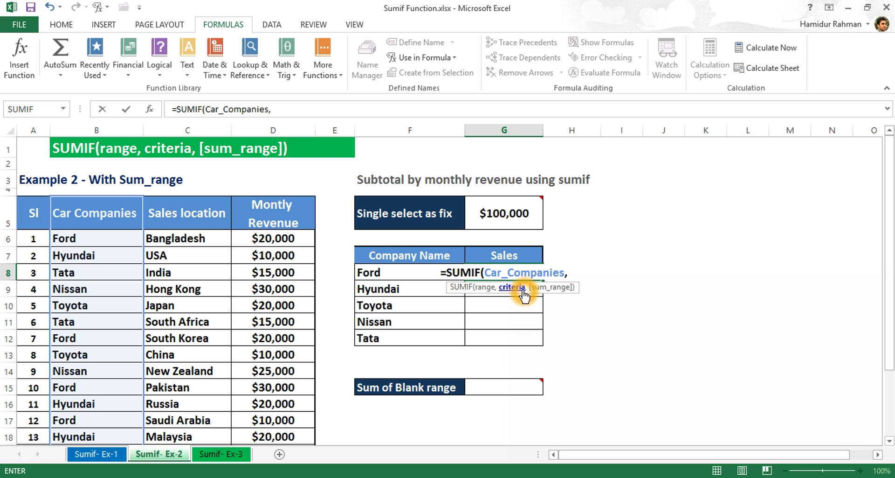
click(390, 273)
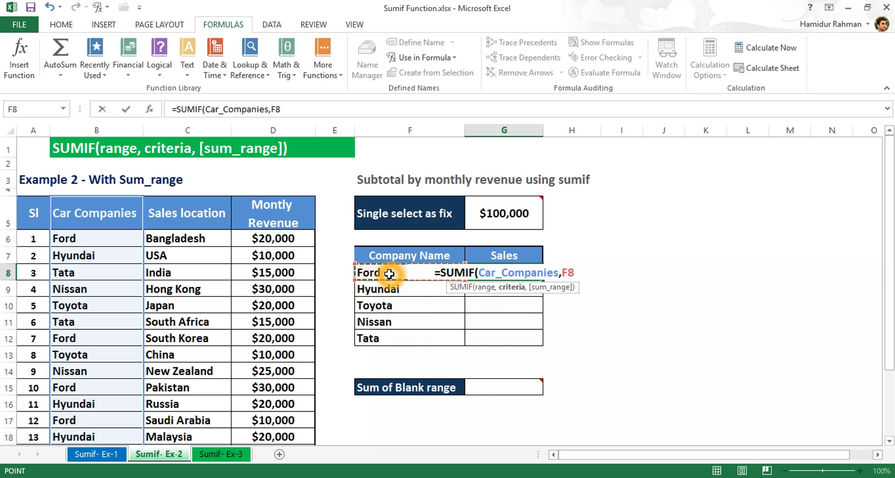
text(,)
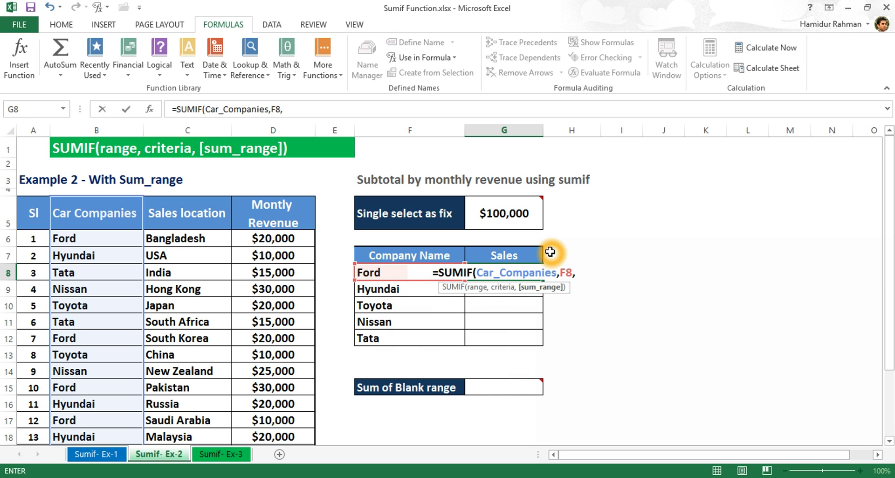
text(mon)
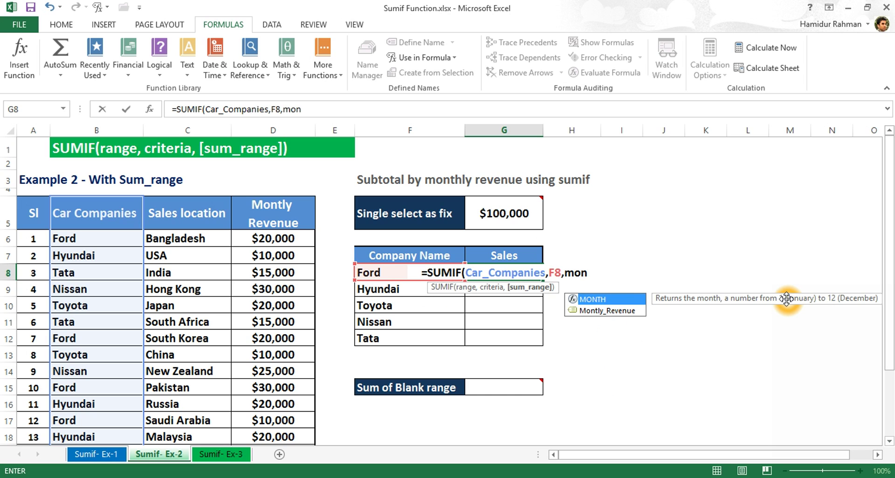
key(Down)
key(Tab)
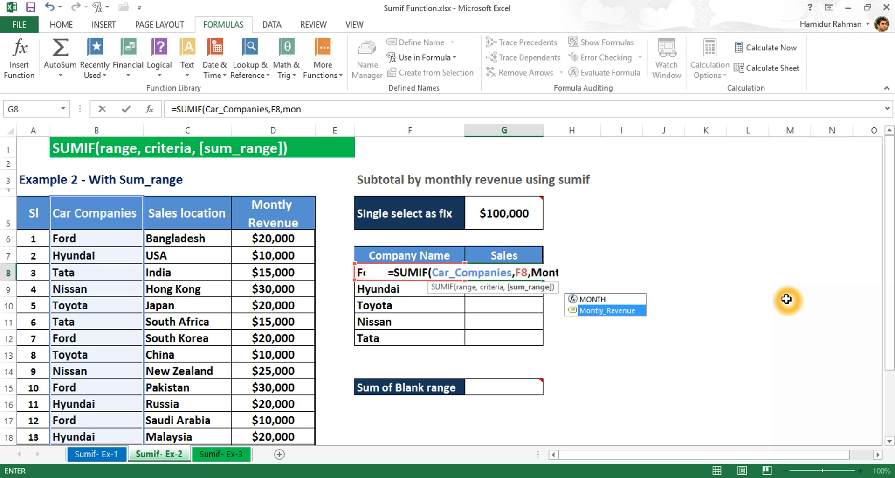
key(Return)
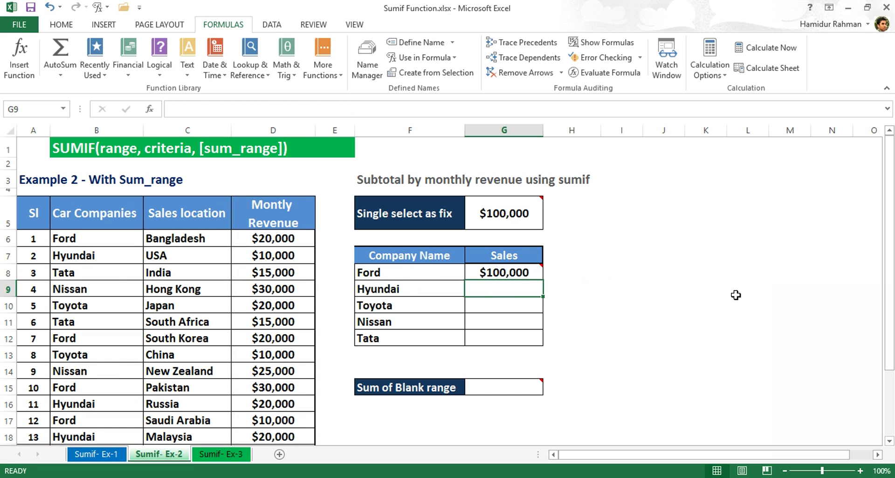
Fill the SUMIF formula from G8 down to G12 to total the sales of every listed company
mouse_move(519, 271)
drag(543, 280, 540, 343)
click(524, 270)
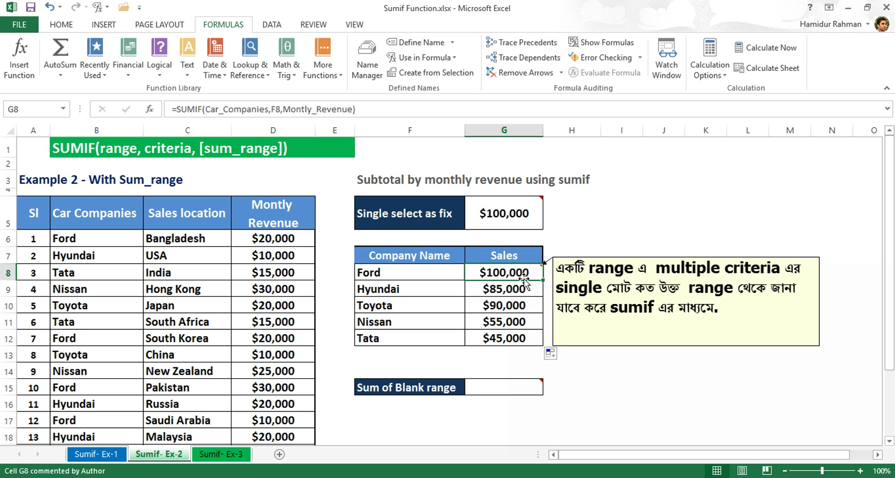
Examine how the SUMIF formula in G8 takes its criterion from F8, without changing it
double_click(529, 274)
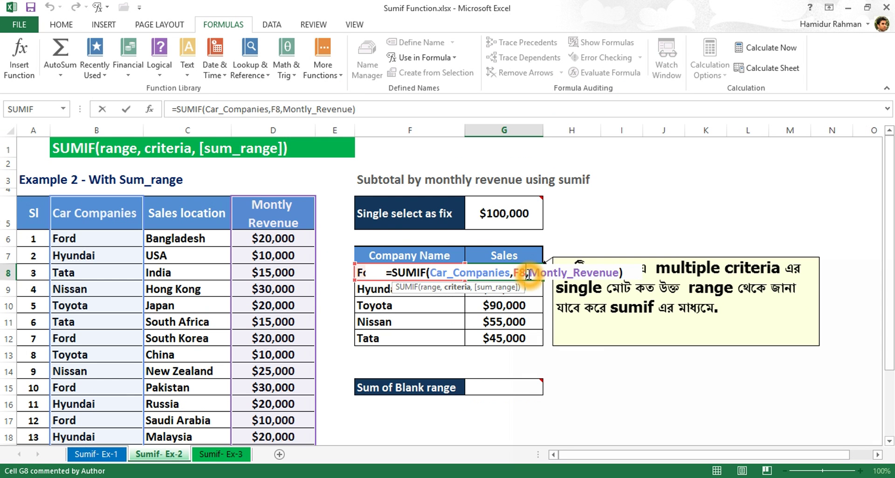
key(Return)
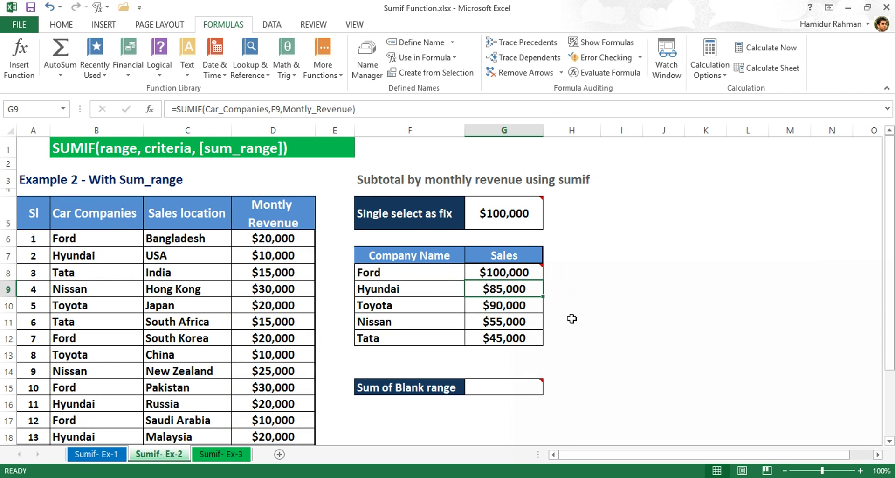
scroll(616, 376, down, 2)
scroll(486, 362, up, 2)
Enter =SUMIF(Car_Companies,"",Montly_Revenue) in cell G15, beside Sum of Blank range, to total revenue of rows without a company name
click(598, 385)
double_click(509, 389)
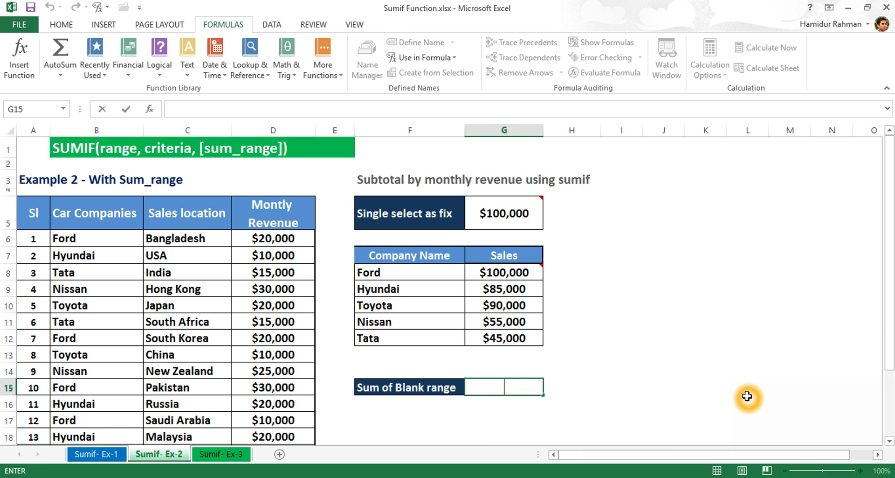
text(=sumi)
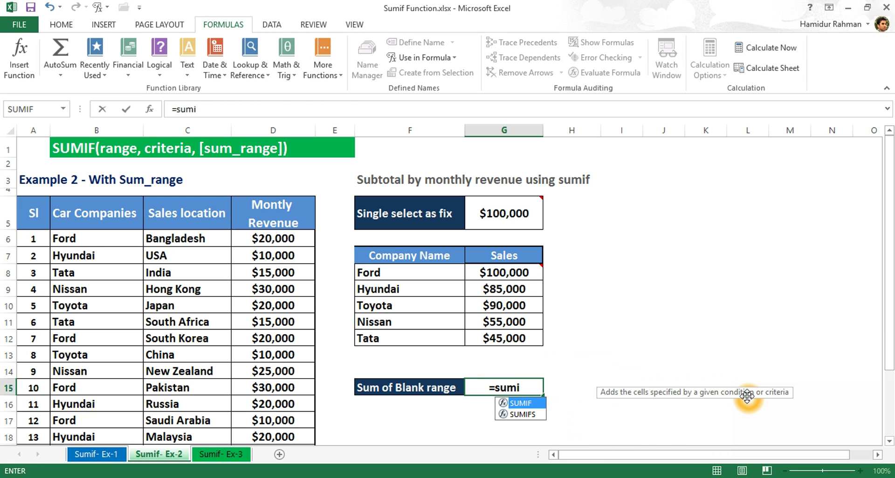
text(f)
key(Tab)
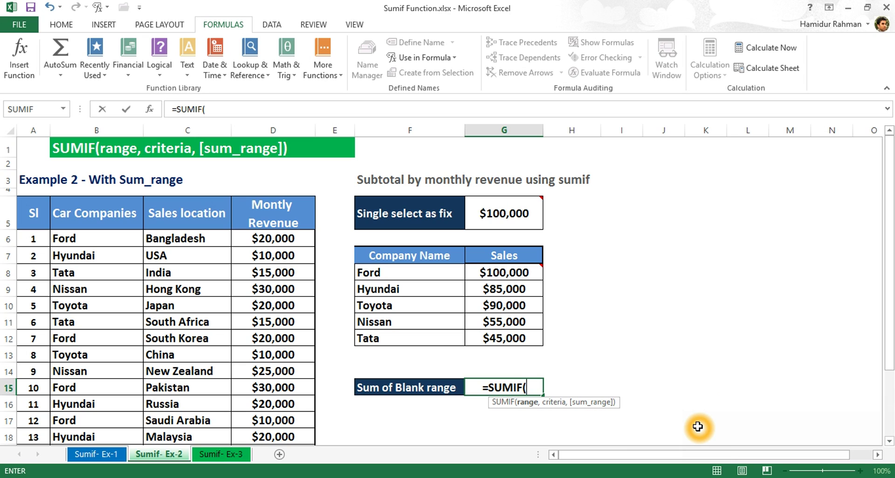
text(car)
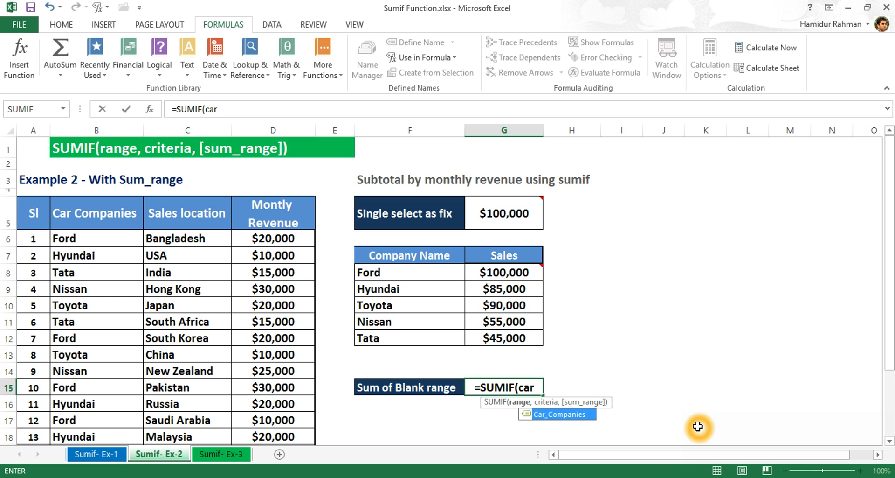
key(Tab)
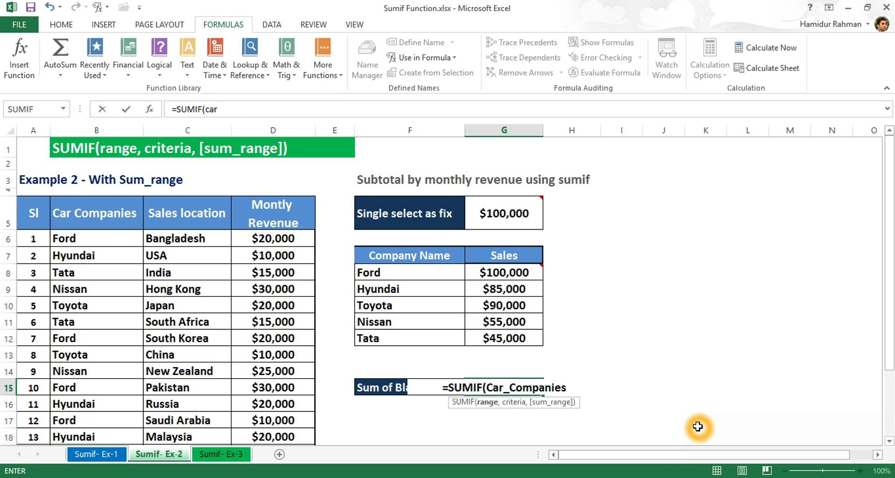
text(,)
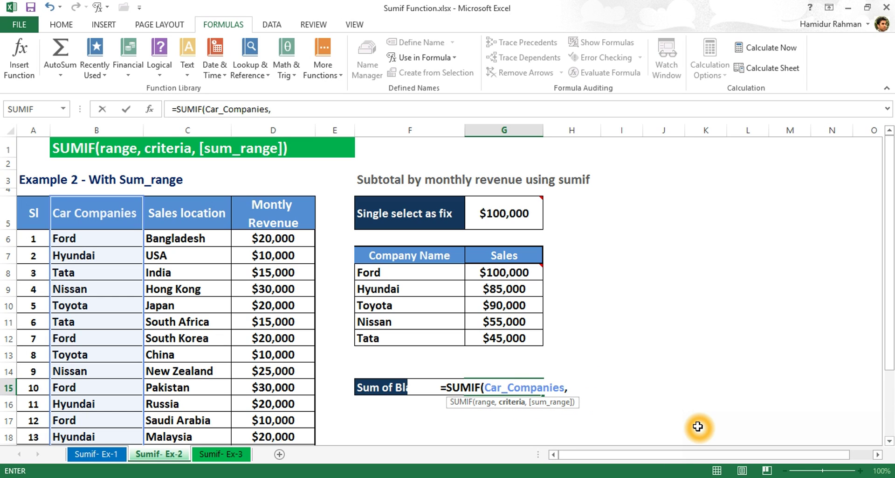
text("")
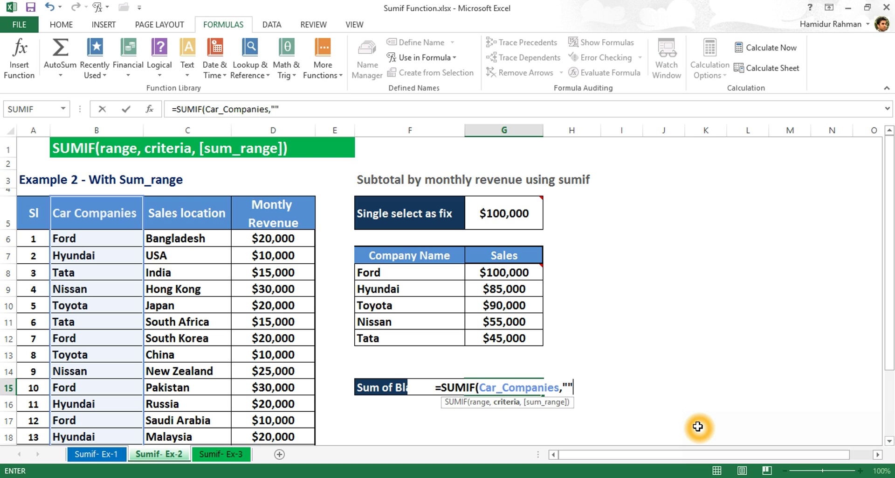
text(,)
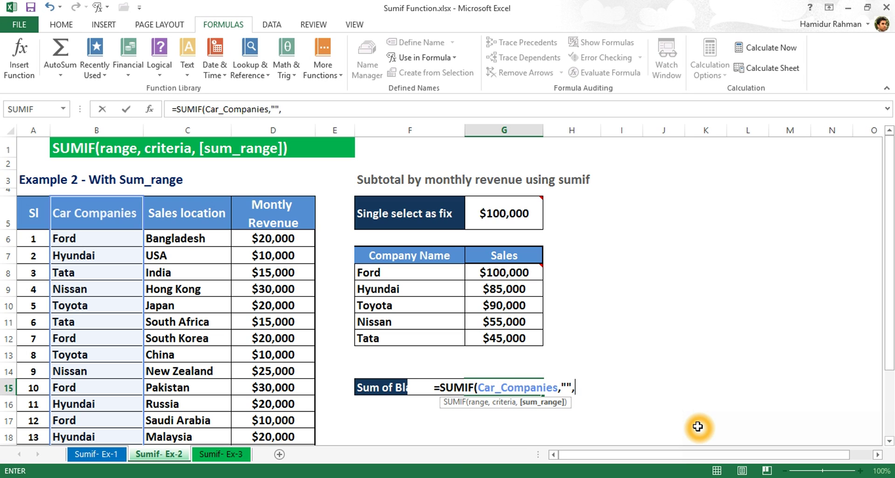
text(Mo)
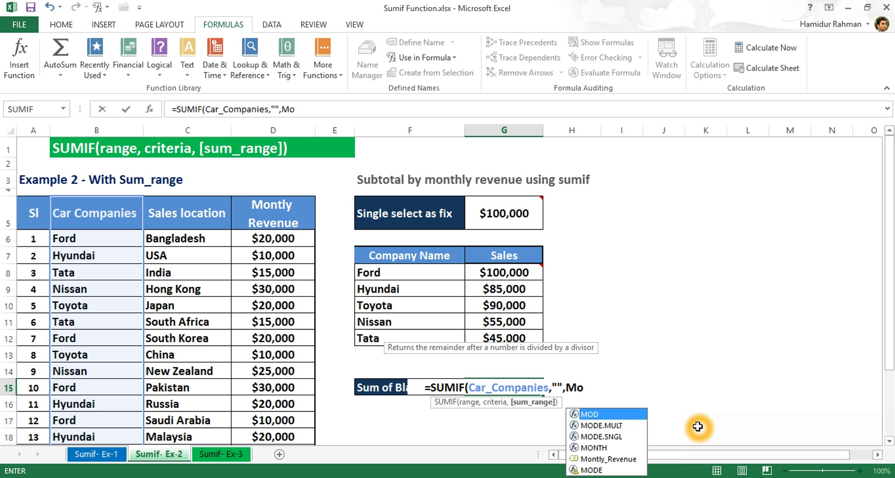
key(Down)
key(Down)
key(Down)
key(Down)
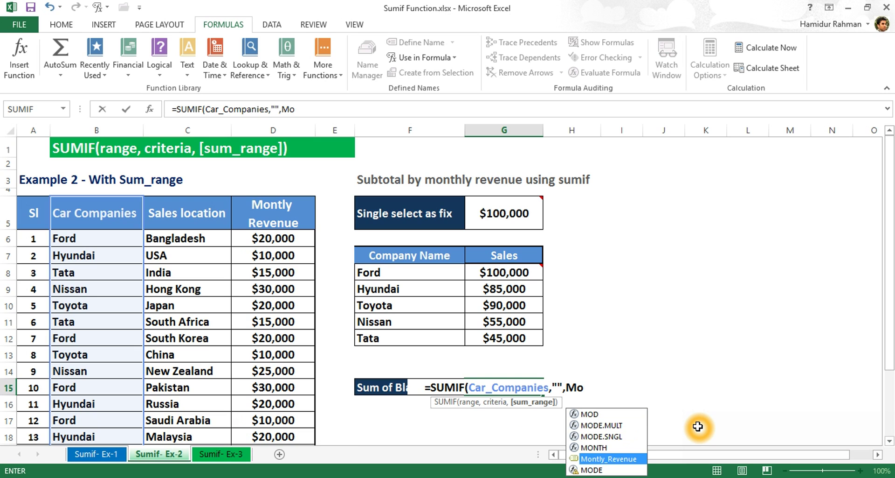
key(Tab)
key(Return)
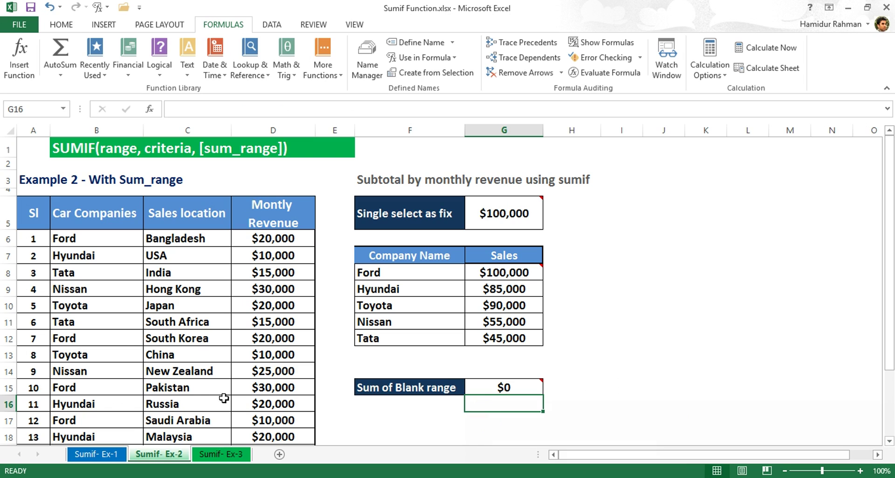
Clear the company names in B10:B14 to test the blank-range sum in G15, and undo the deletion
drag(92, 306, 120, 374)
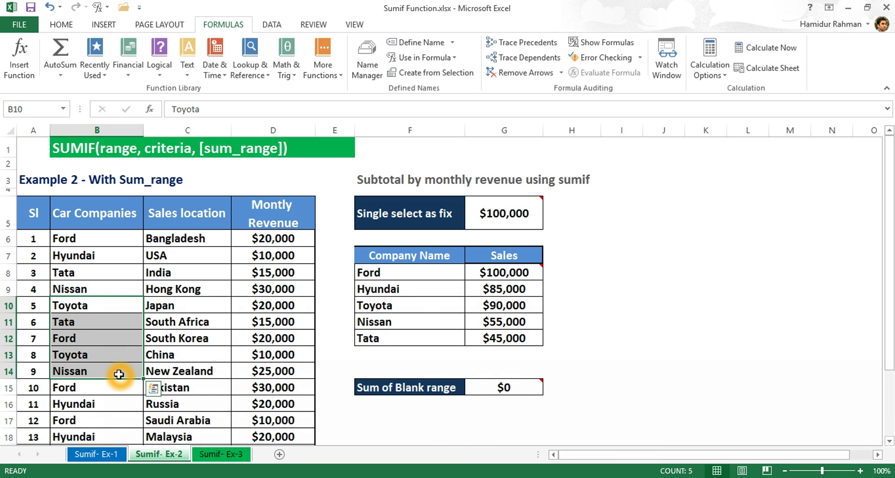
key(Delete)
click(525, 401)
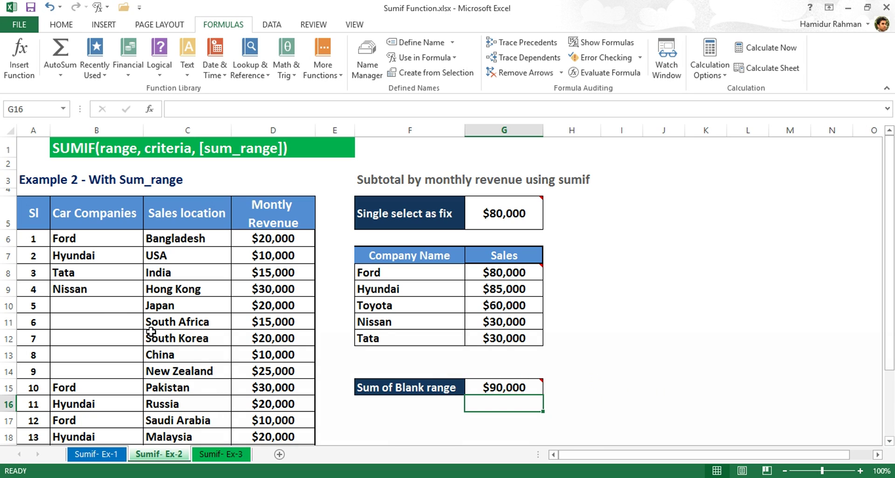
key(ctrl+z)
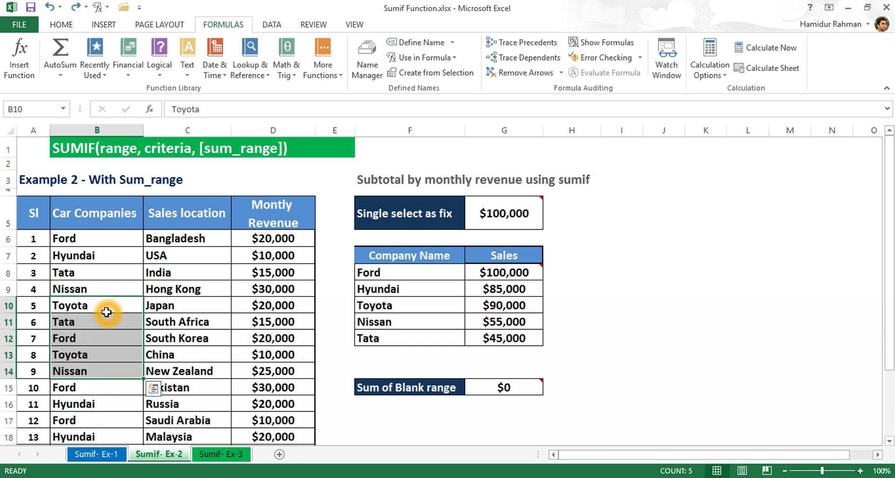
Switch to the Sumif- Ex-3 sheet
click(203, 455)
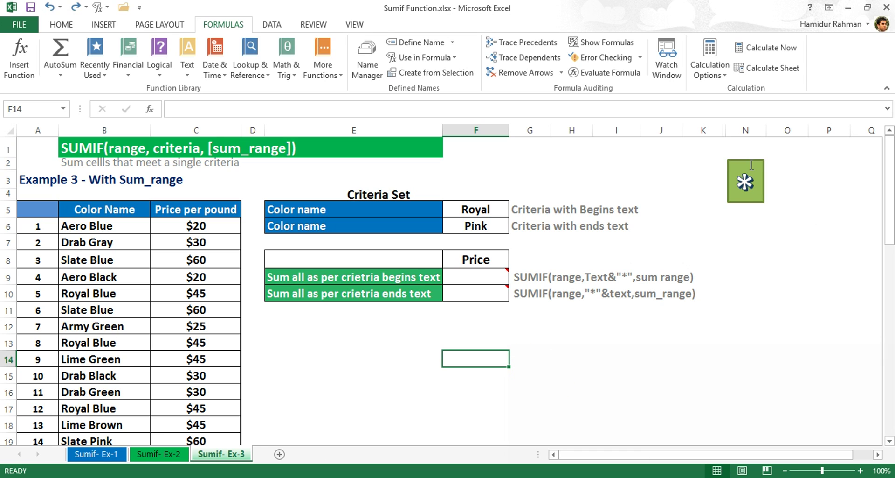
click(736, 184)
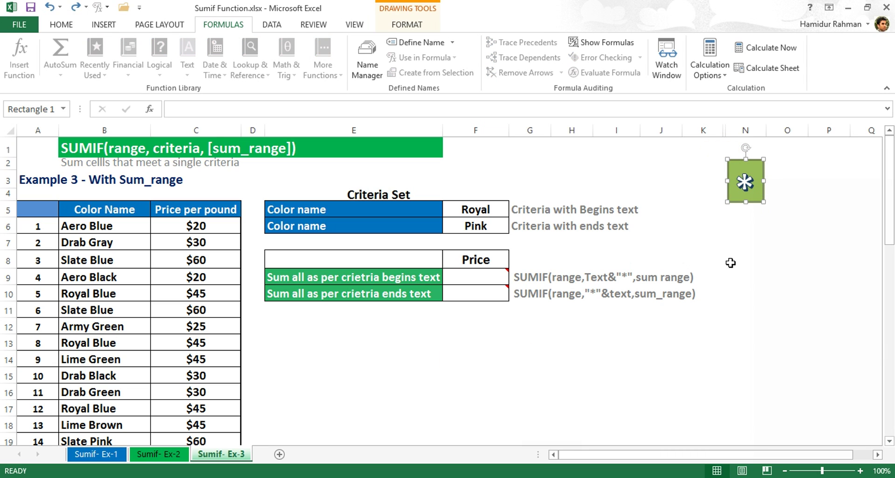
click(633, 356)
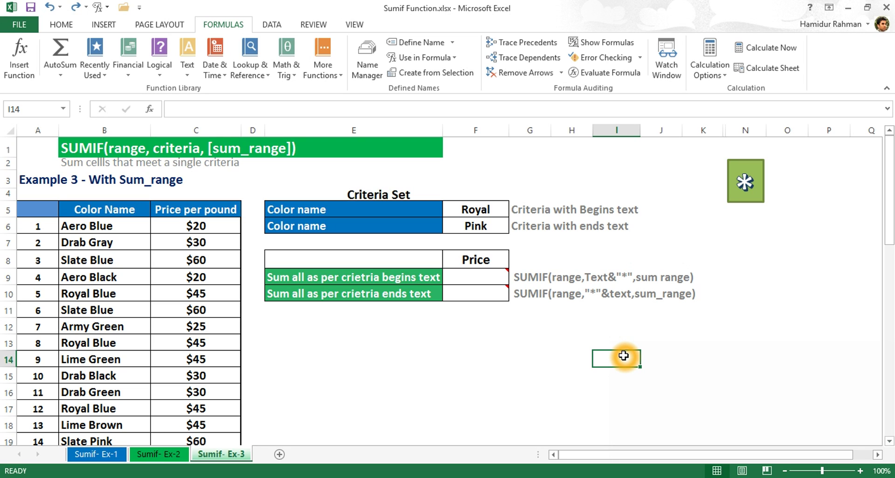
Enter =SUMIF(Color_Name,F5&"*",Price_per_pound) in cell F9 to total prices of colors beginning with the text in F5
click(480, 276)
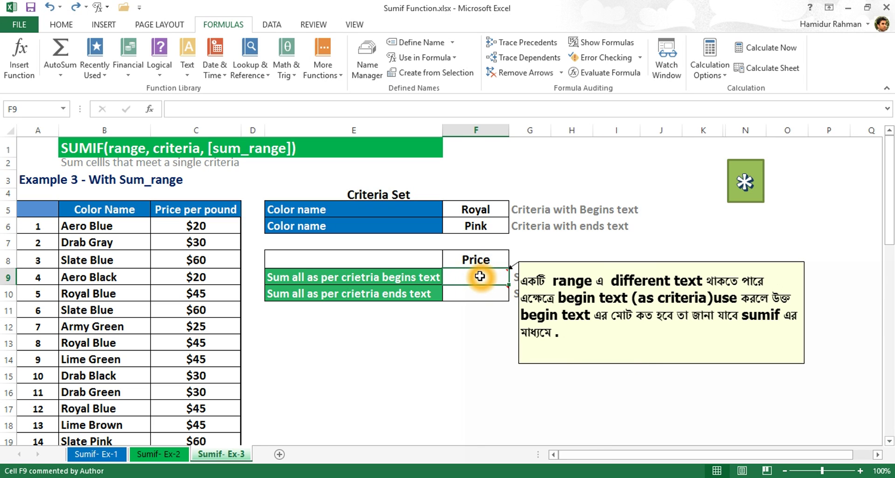
text(=sumif)
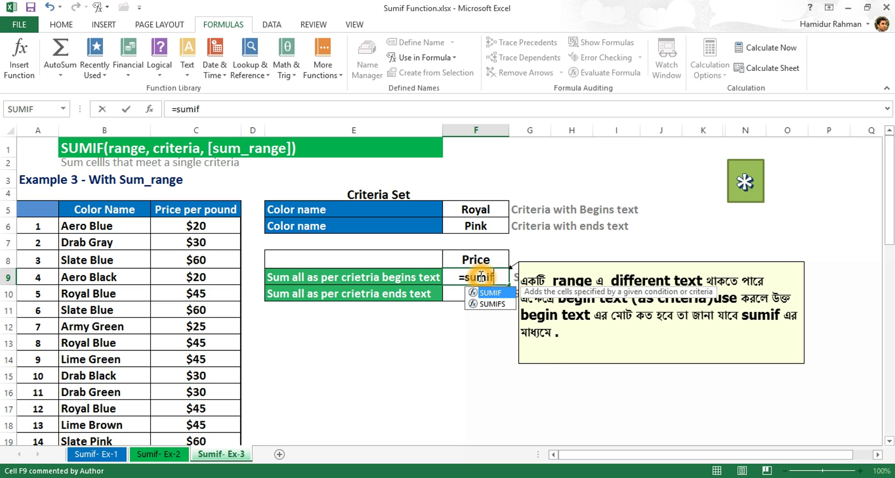
key(Tab)
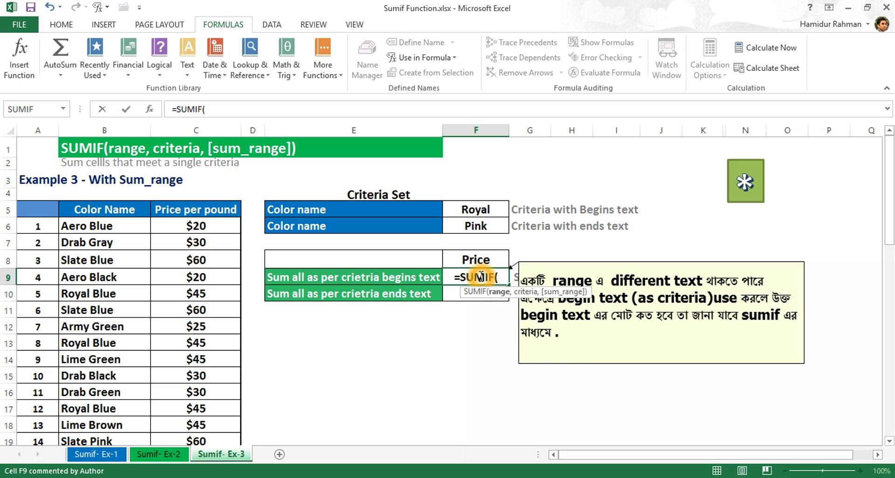
text(colo)
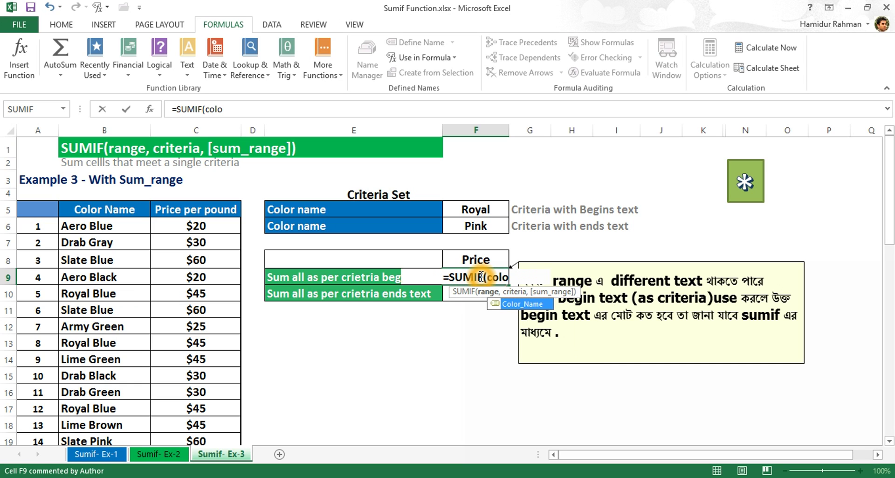
key(Tab)
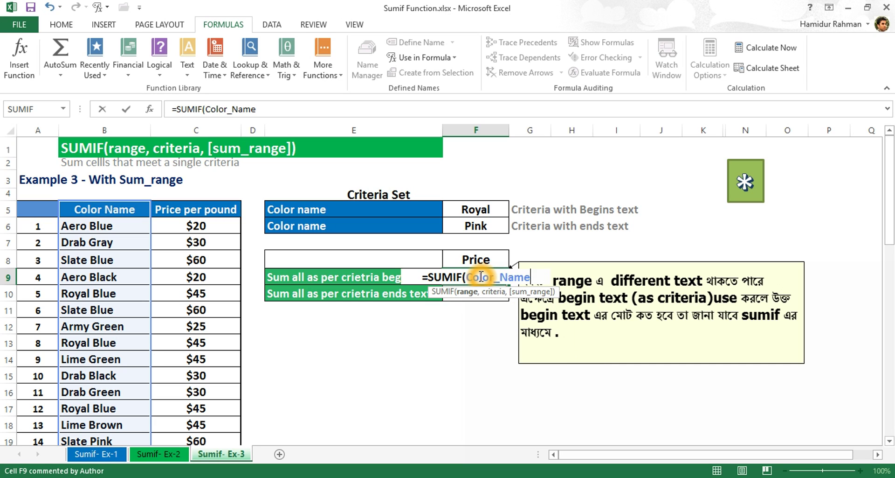
text(,)
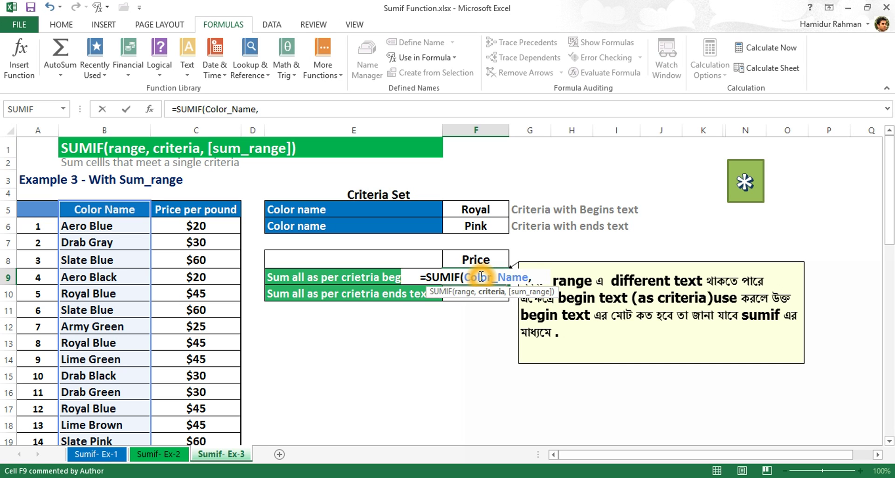
click(482, 209)
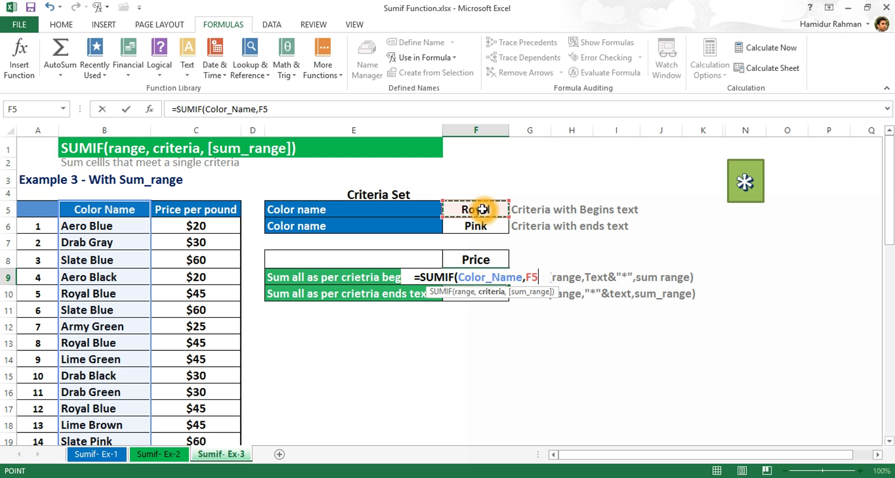
text(&)
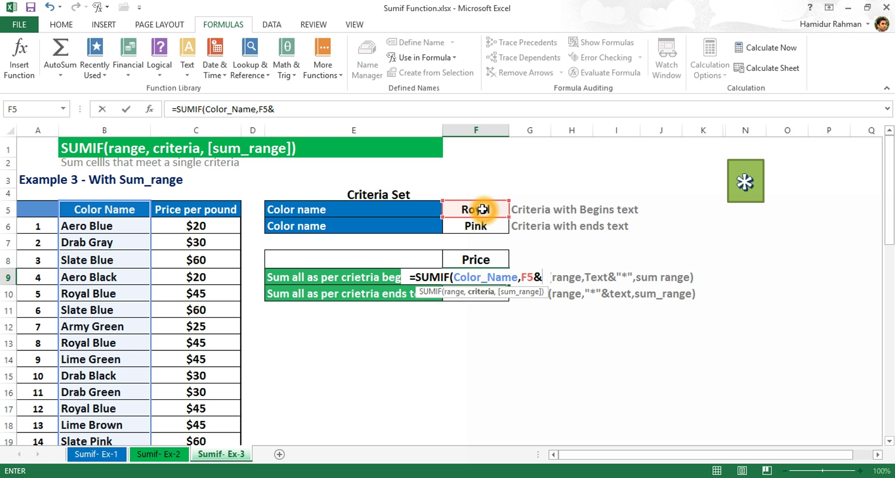
text(")
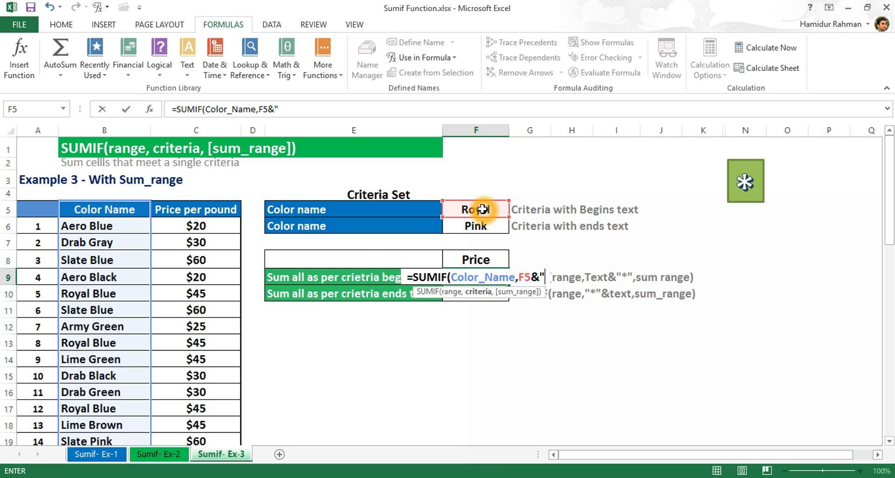
text(*")
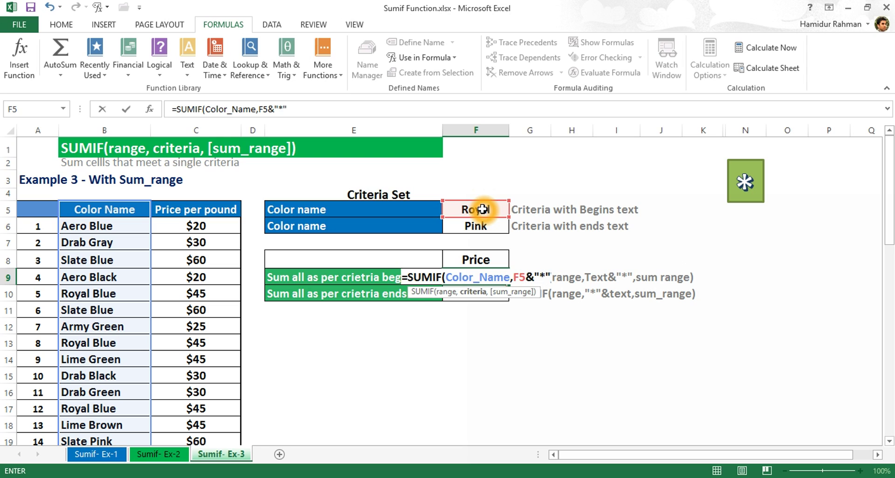
text(,)
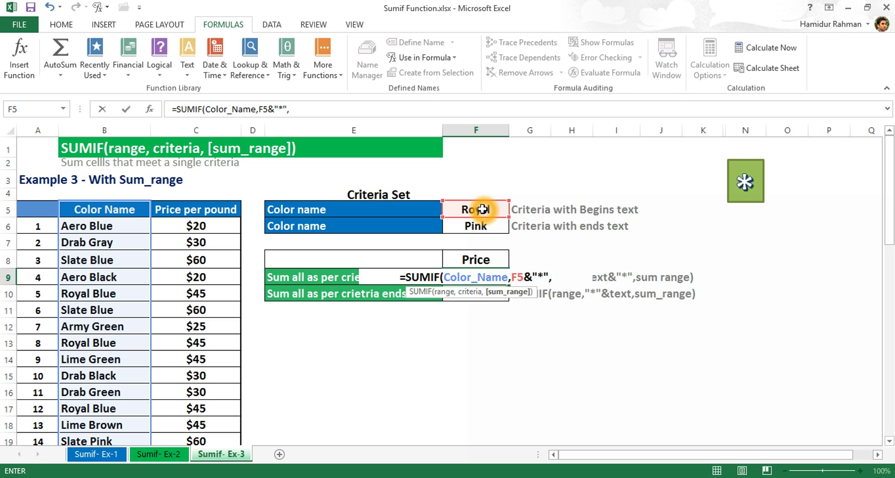
text(pri)
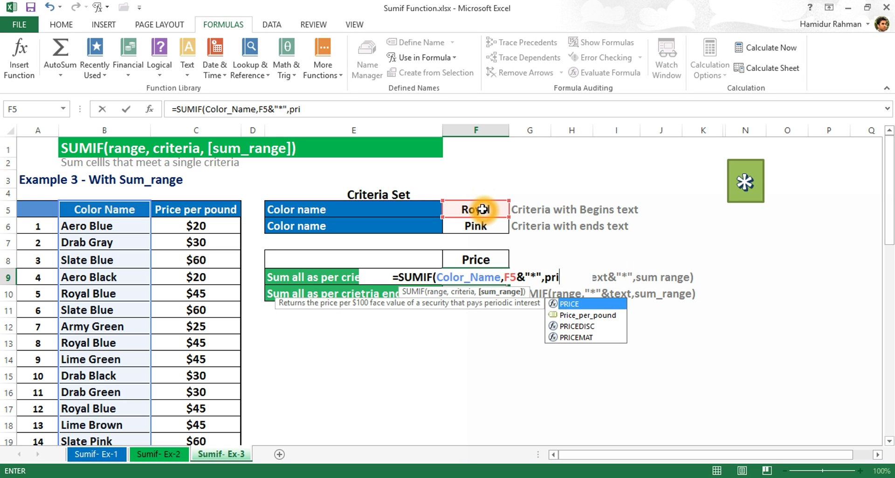
key(Down)
key(Tab)
key(Return)
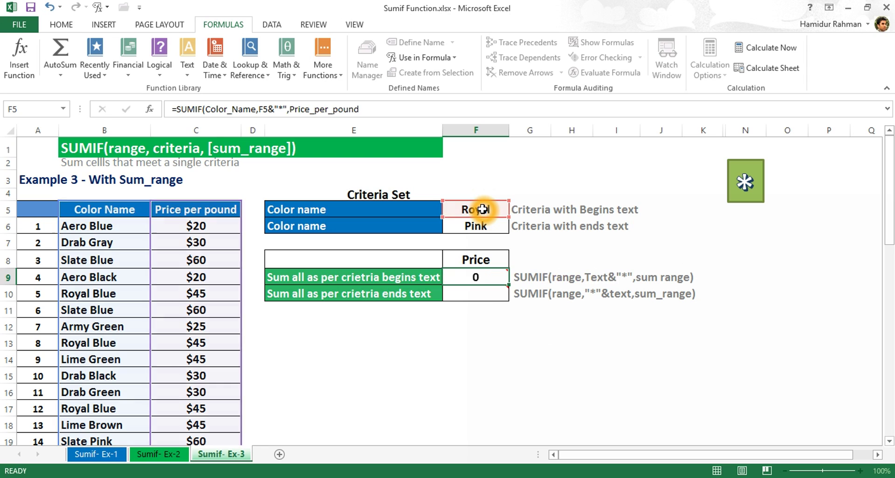
Change the begins-with color criterion in cell F5 to Aero
click(482, 209)
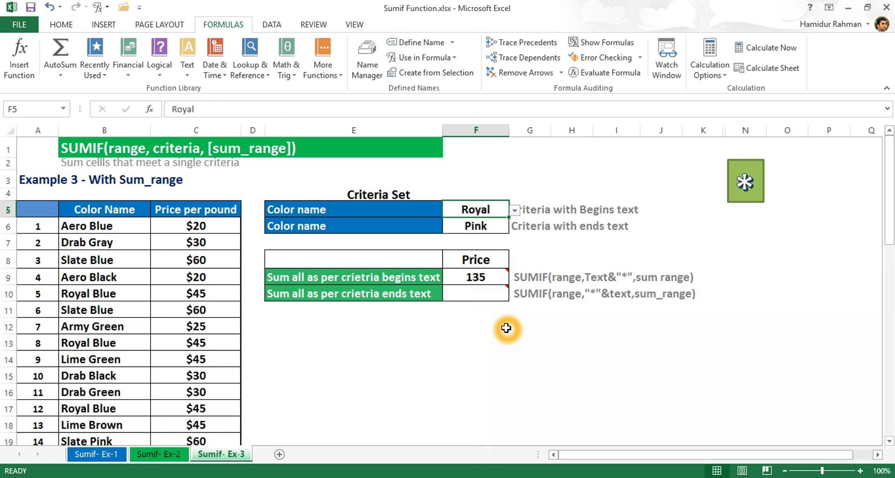
click(483, 307)
click(500, 213)
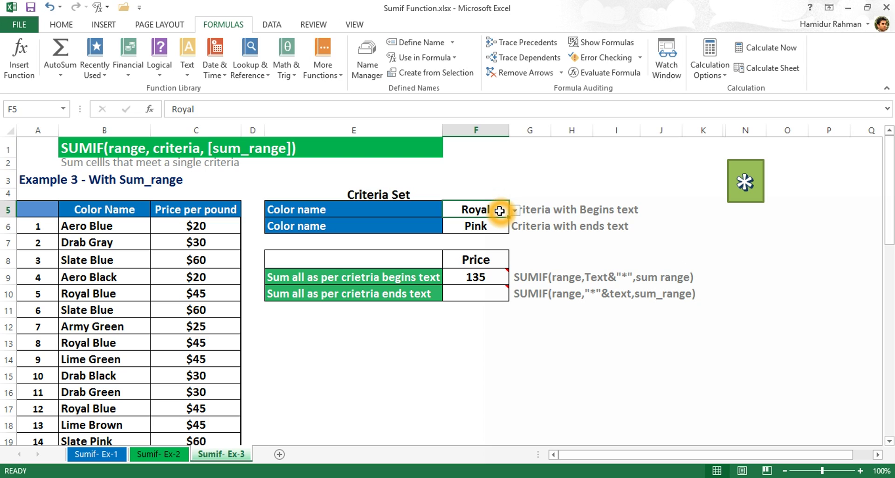
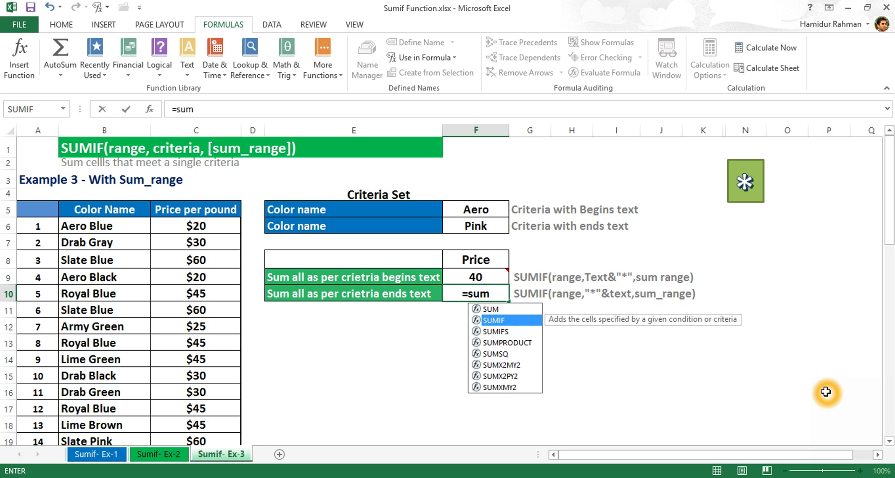
Enter =SUMIF(Color_Name,"*"&F6,Price_per_pound) in cell F10 to total prices of colors ending with the text in F6
key(Tab)
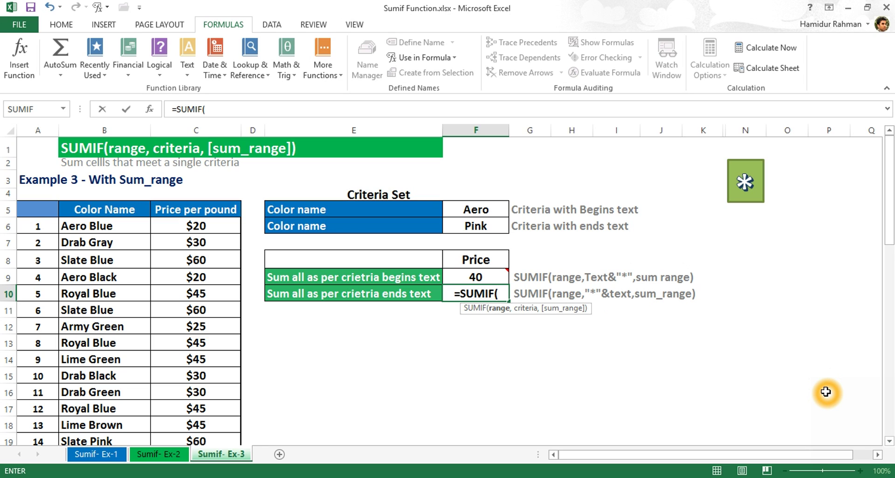
text(color)
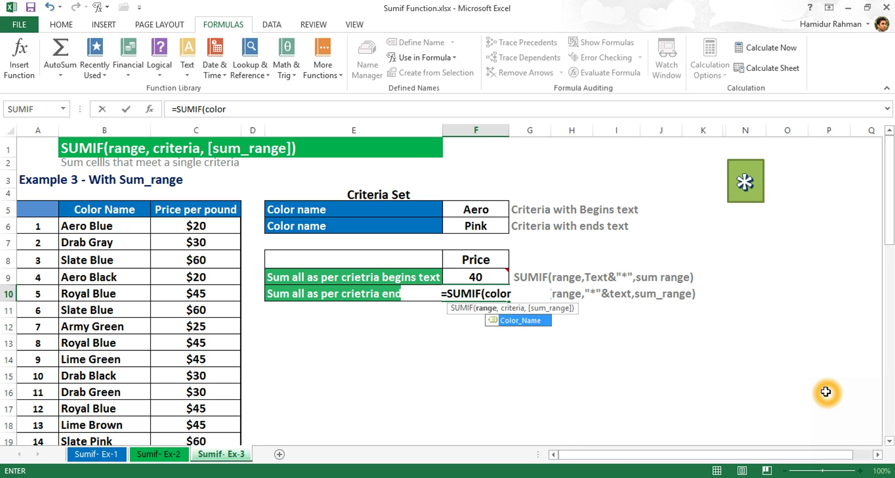
key(Tab)
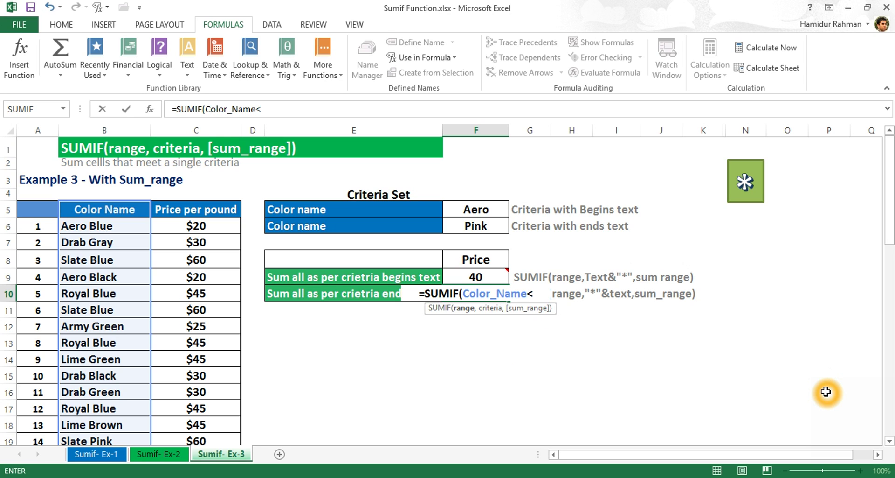
text(,)
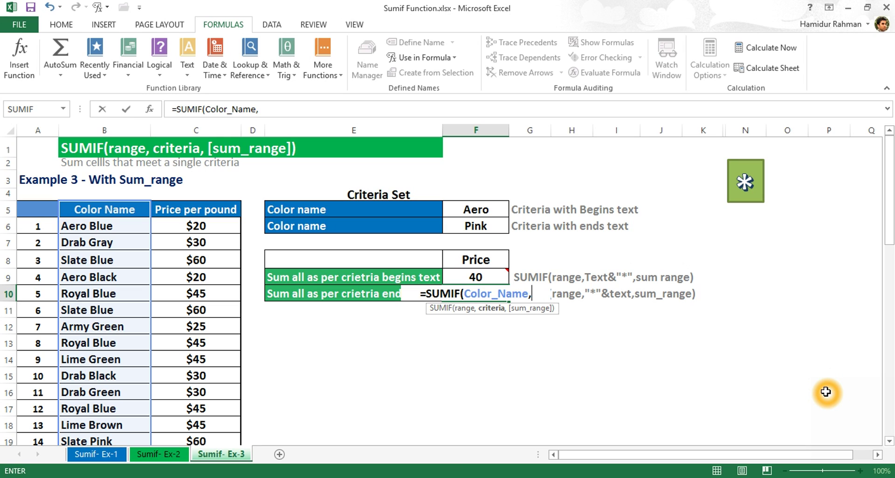
text(")
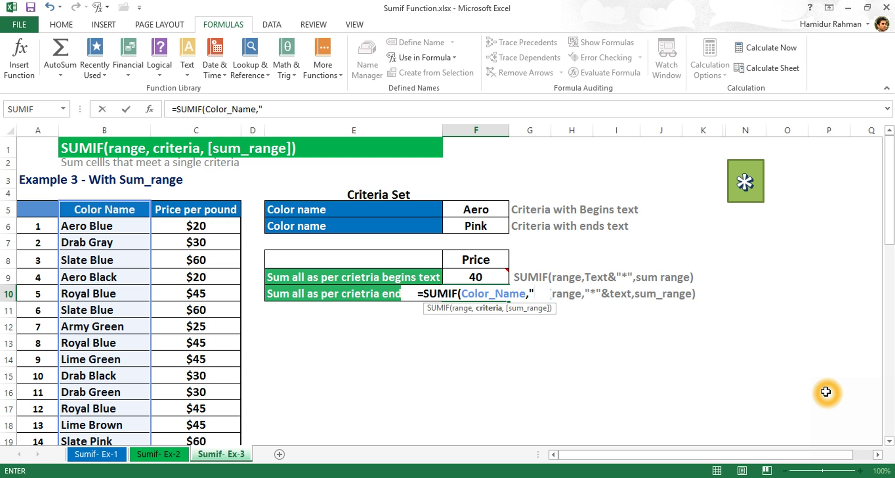
text(*")
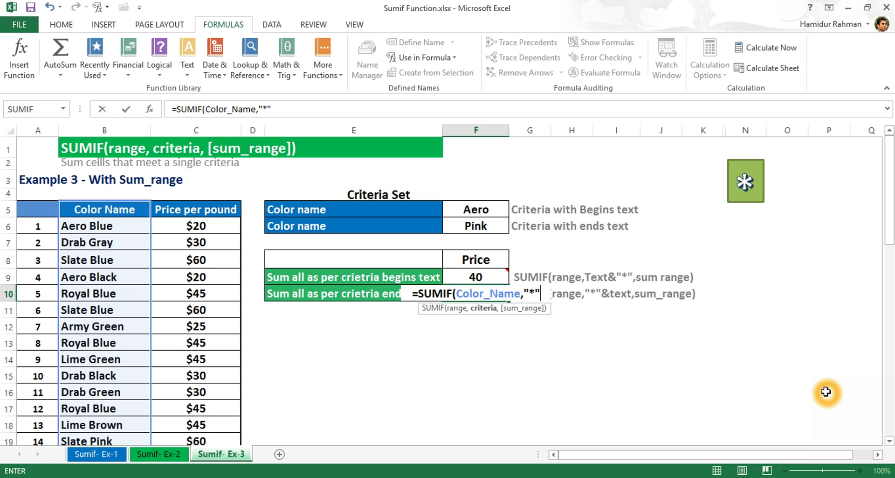
text(&)
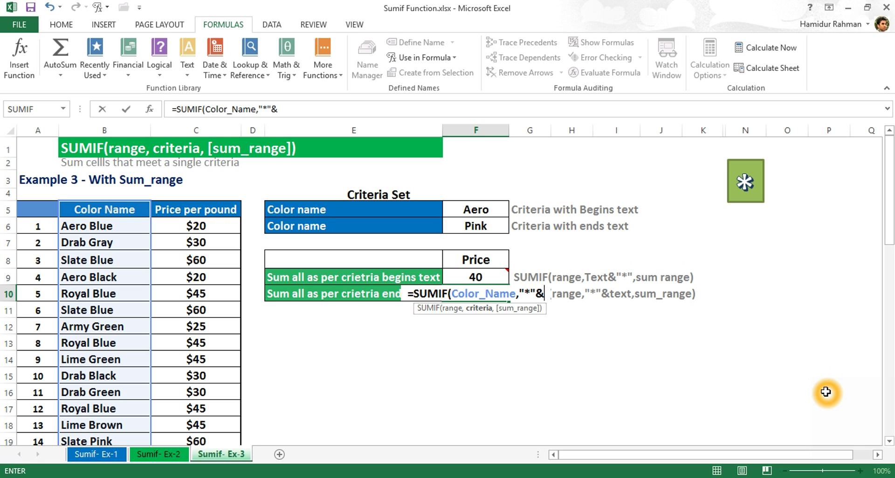
click(478, 223)
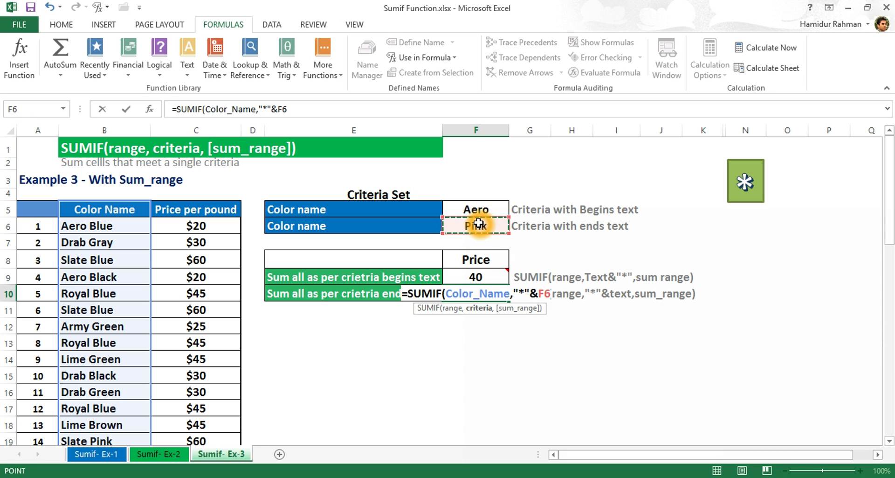
text(,)
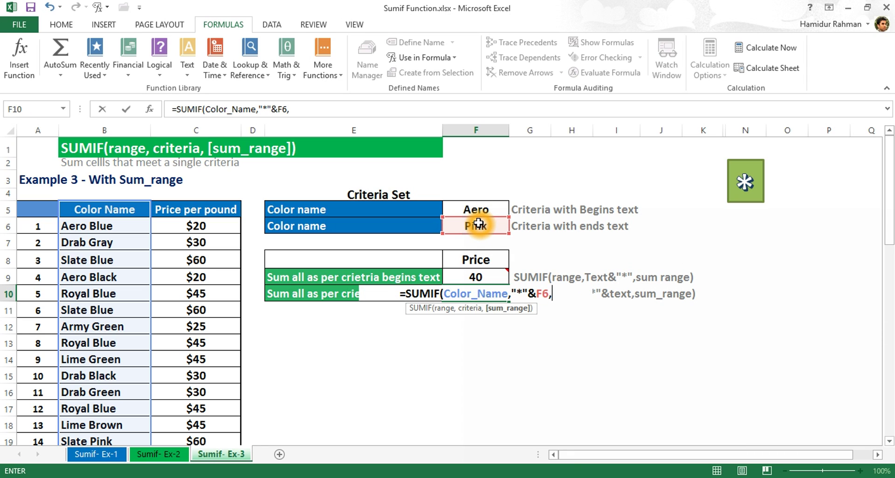
text(priv)
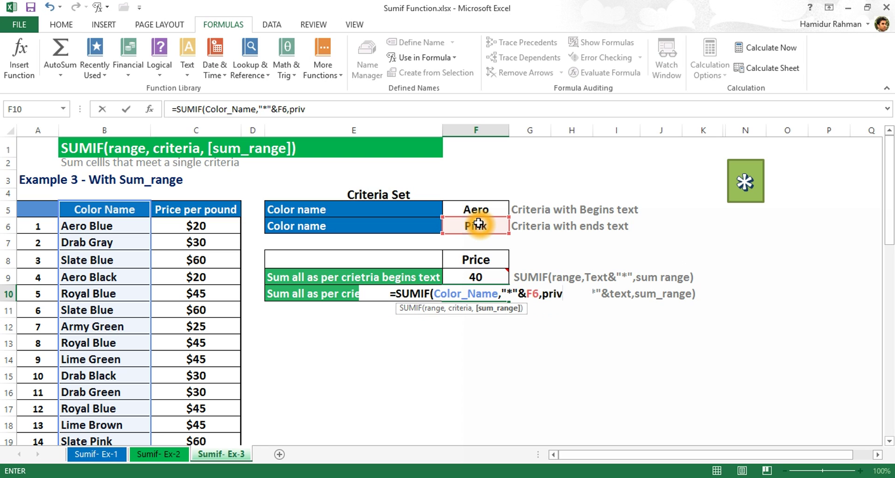
key(BackSpace)
text(ce)
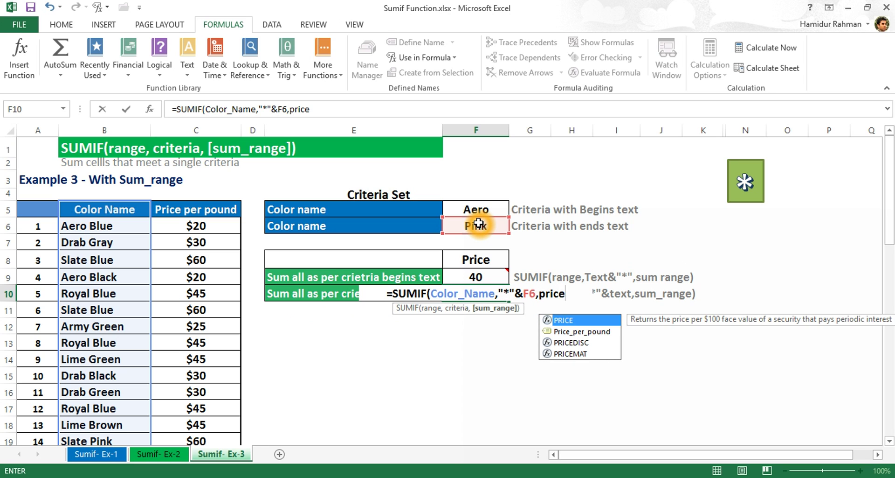
key(Down)
key(Tab)
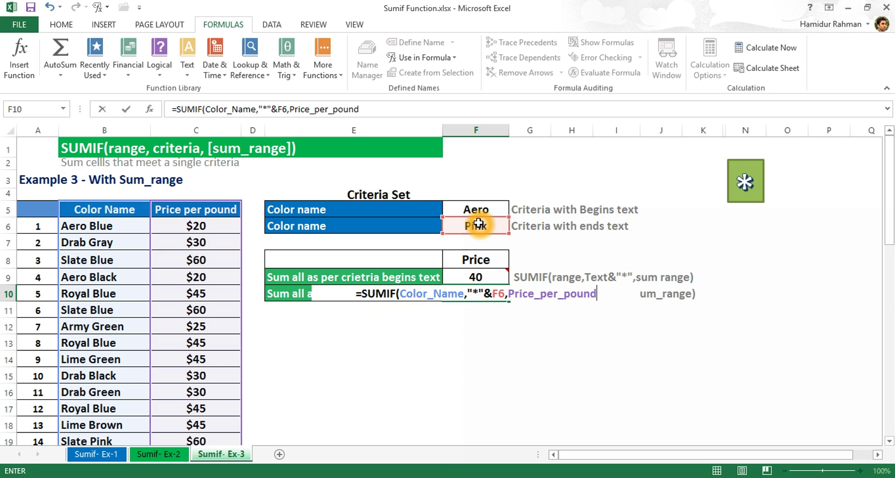
key(Return)
Change the ends-with color criterion in cell F6 to Brown
click(478, 223)
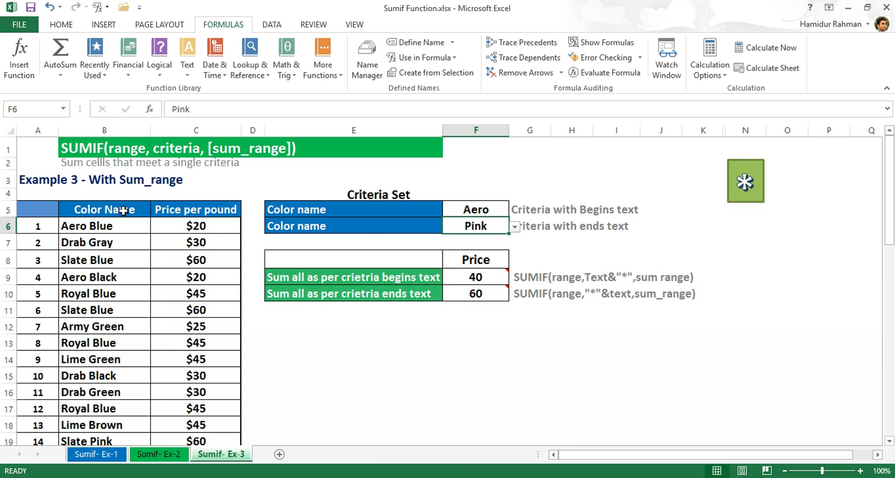
click(110, 130)
click(387, 374)
click(490, 232)
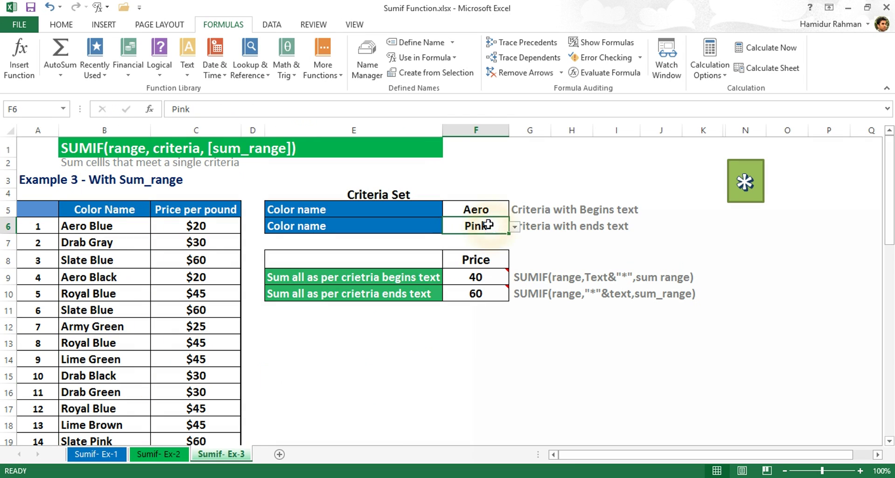
click(514, 227)
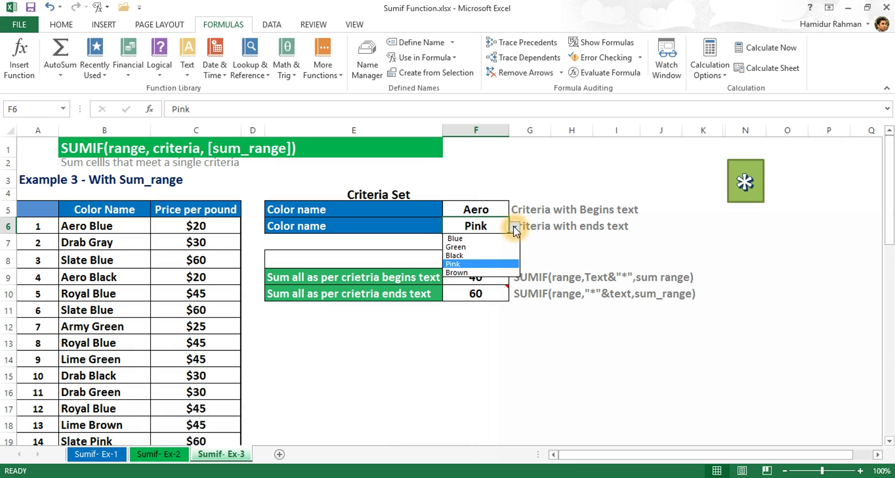
click(492, 272)
click(508, 322)
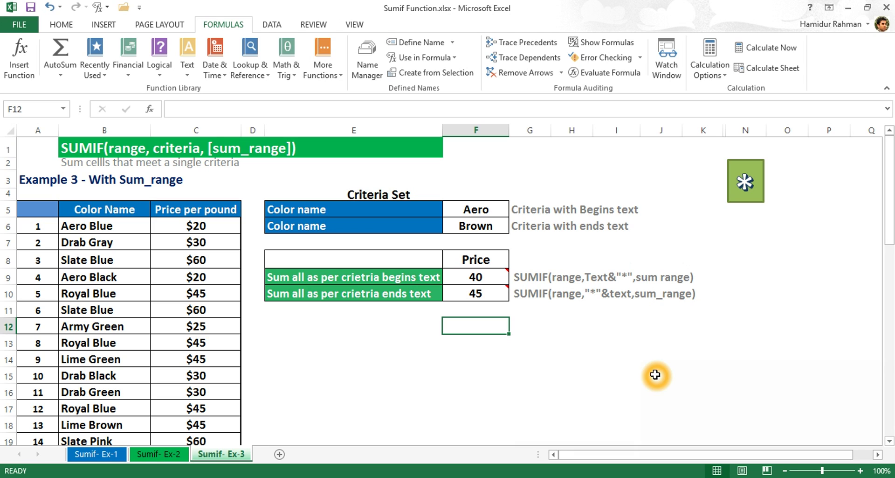
Switch from the workbook to the running PowerPoint slide show
key(alt+Tab)
key(alt+Tab)
key(alt+Tab)
key(alt+Tab)
key(alt+Tab)
key(alt+Tab)
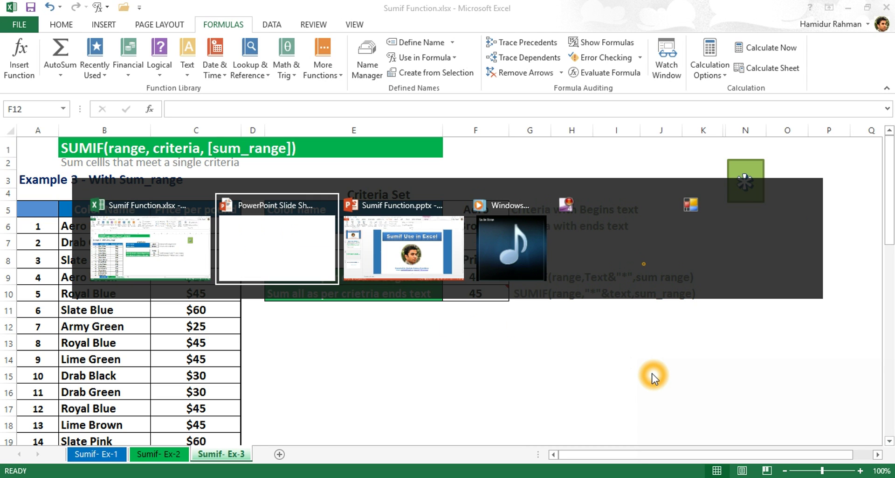
key(alt+Tab)
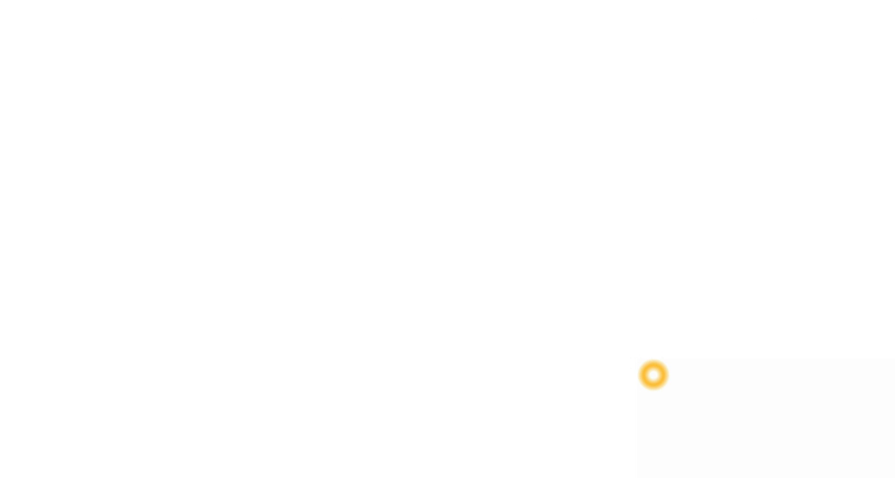